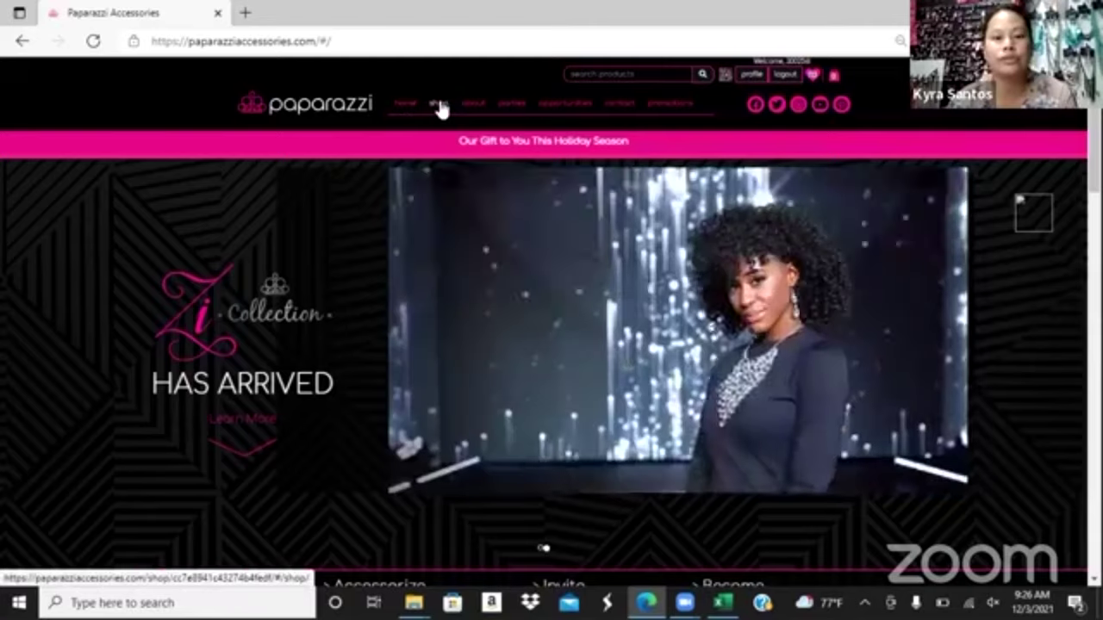
Step: Open the 11/28/2021 order from the account profile
{"action": "left_click", "coordinate": [441, 107]}
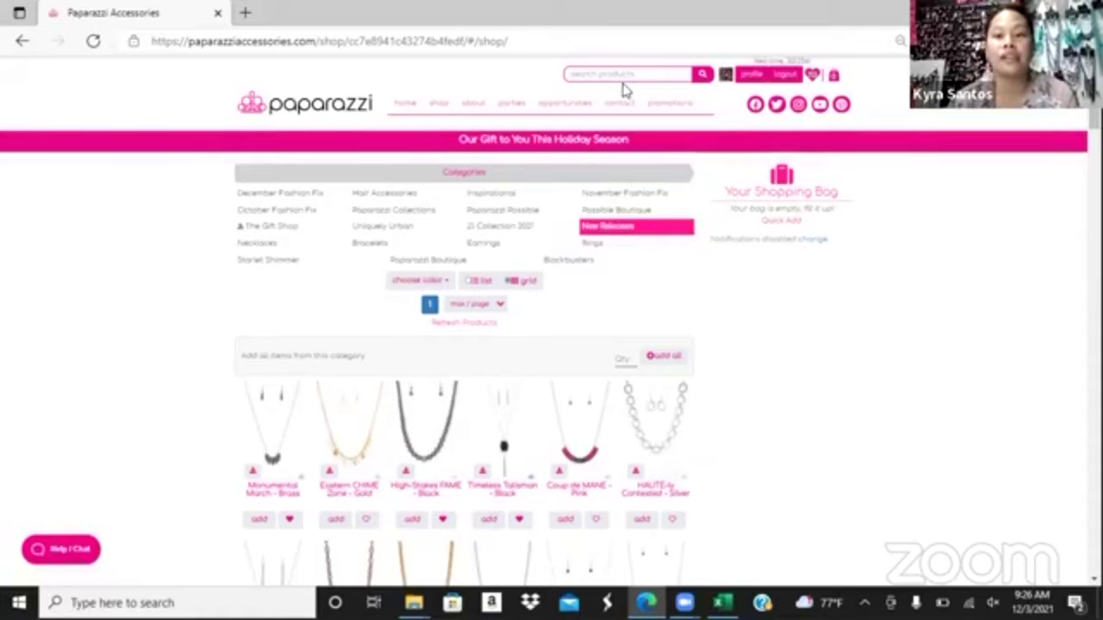
{"action": "left_click", "coordinate": [744, 78]}
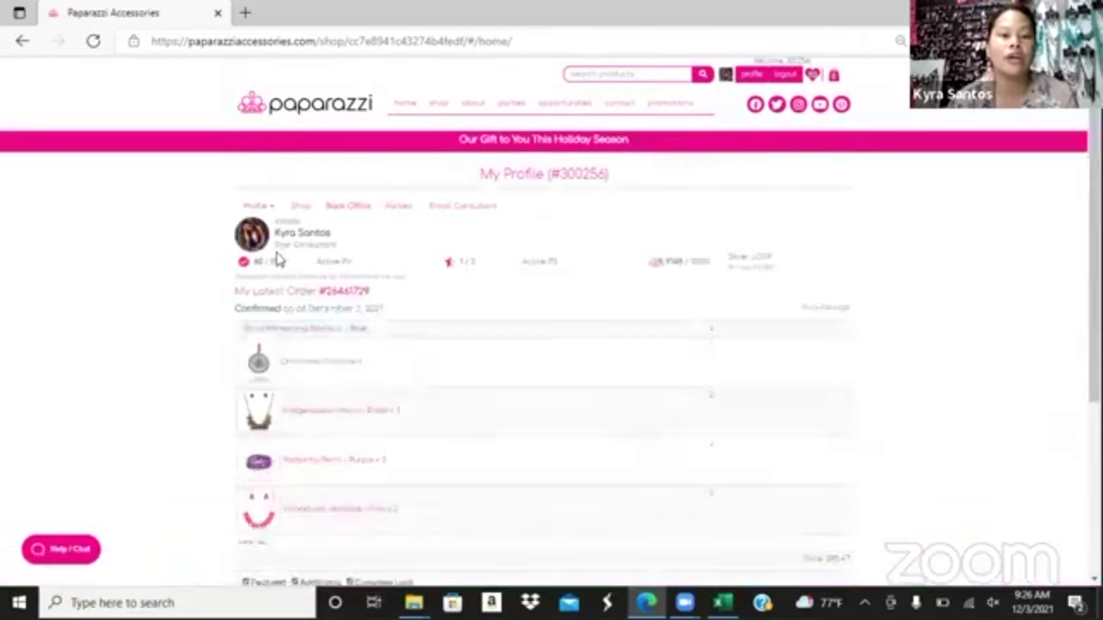
{"action": "scroll", "coordinate": [276, 255], "scroll_direction": "down", "scroll_amount": 5}
{"action": "left_click", "coordinate": [172, 254]}
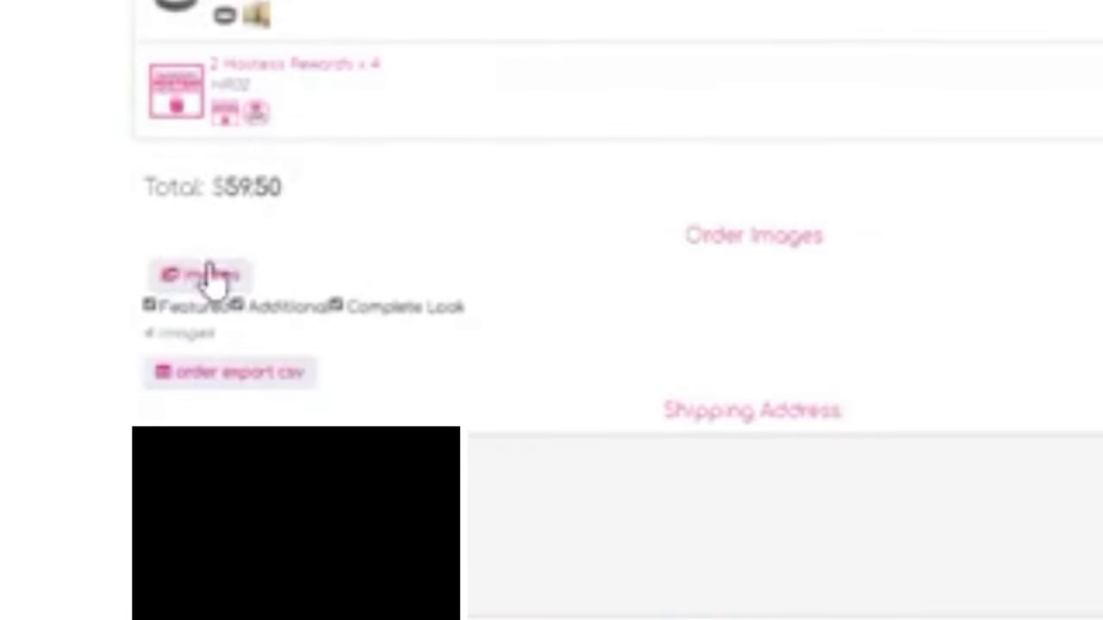
Step: Examine the past order's image download and CSV export options and its list of purchased items
{"action": "left_click", "coordinate": [208, 278]}
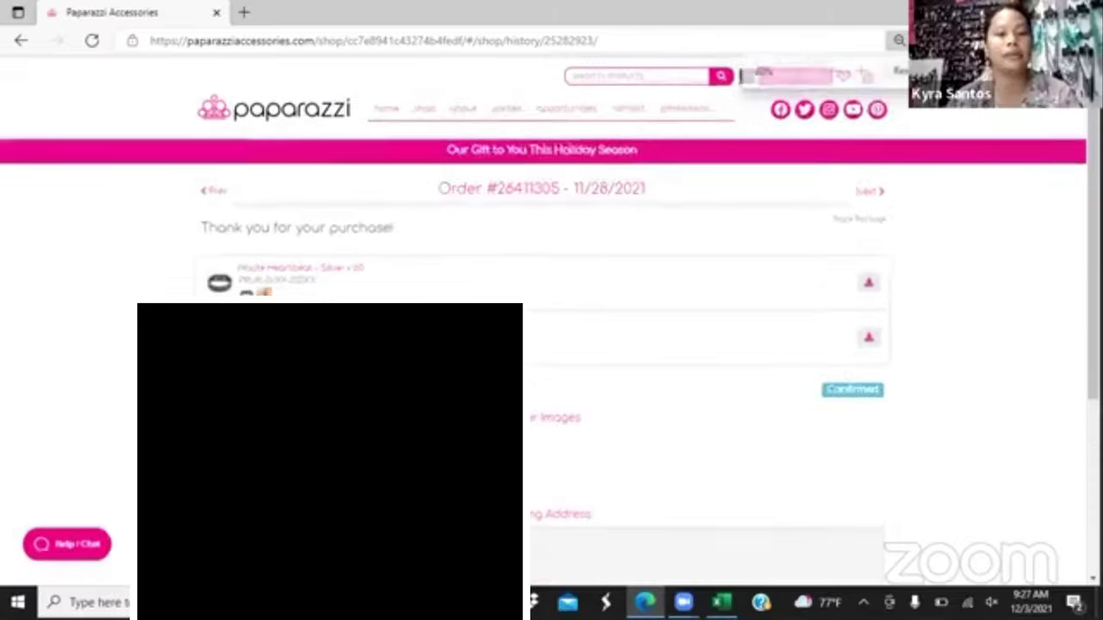
{"action": "key", "text": "ctrl+plus"}
{"action": "scroll", "coordinate": [551, 344], "scroll_direction": "down", "scroll_amount": 3}
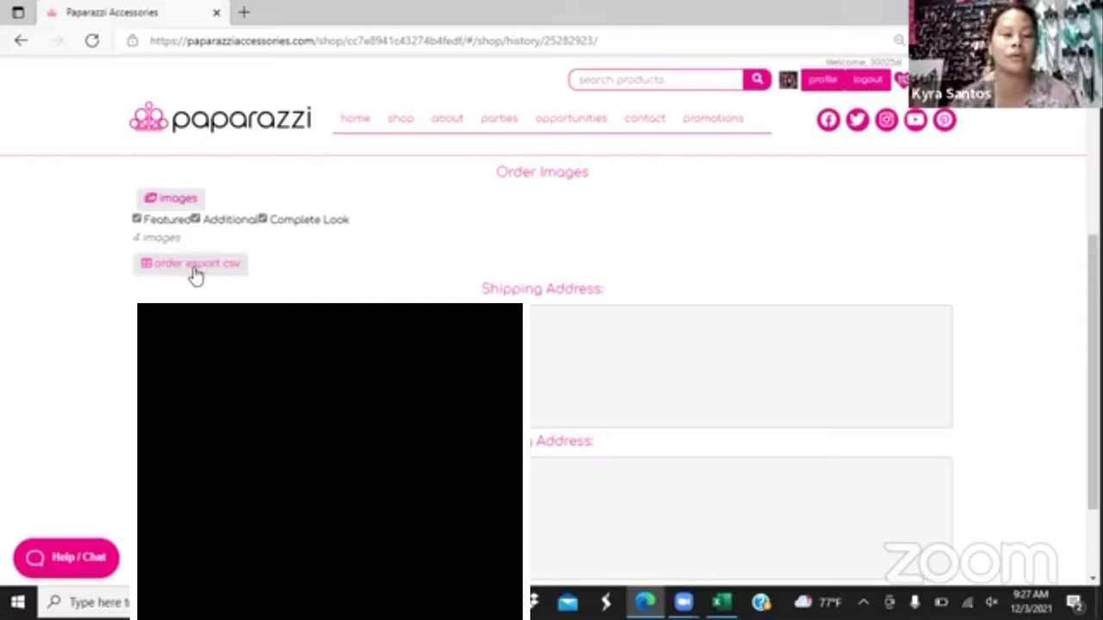
{"action": "scroll", "coordinate": [224, 283], "scroll_direction": "up", "scroll_amount": 2}
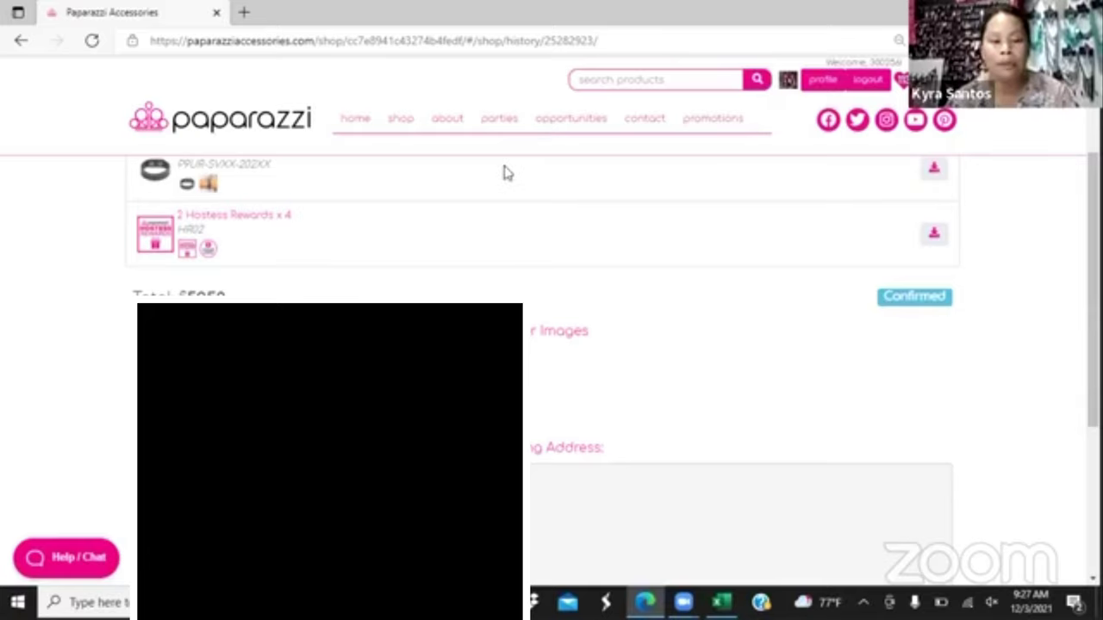
{"action": "scroll", "coordinate": [332, 267], "scroll_direction": "up", "scroll_amount": 1}
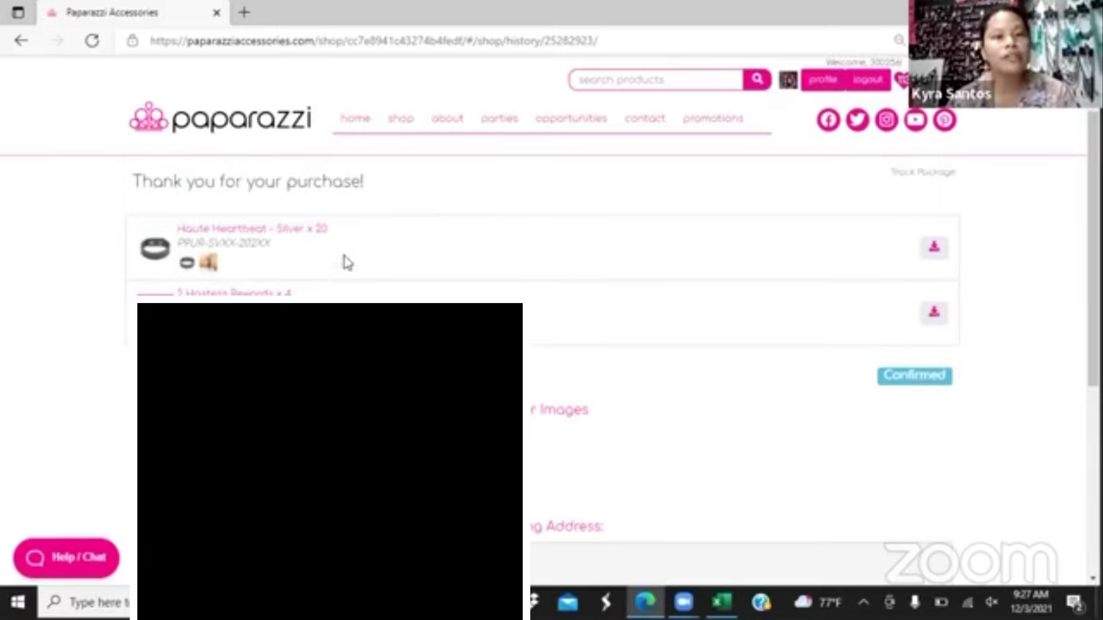
Step: Go to the shop and open the product page of the Eastern CHIME Zone - Gold necklace
{"action": "left_click", "coordinate": [624, 36]}
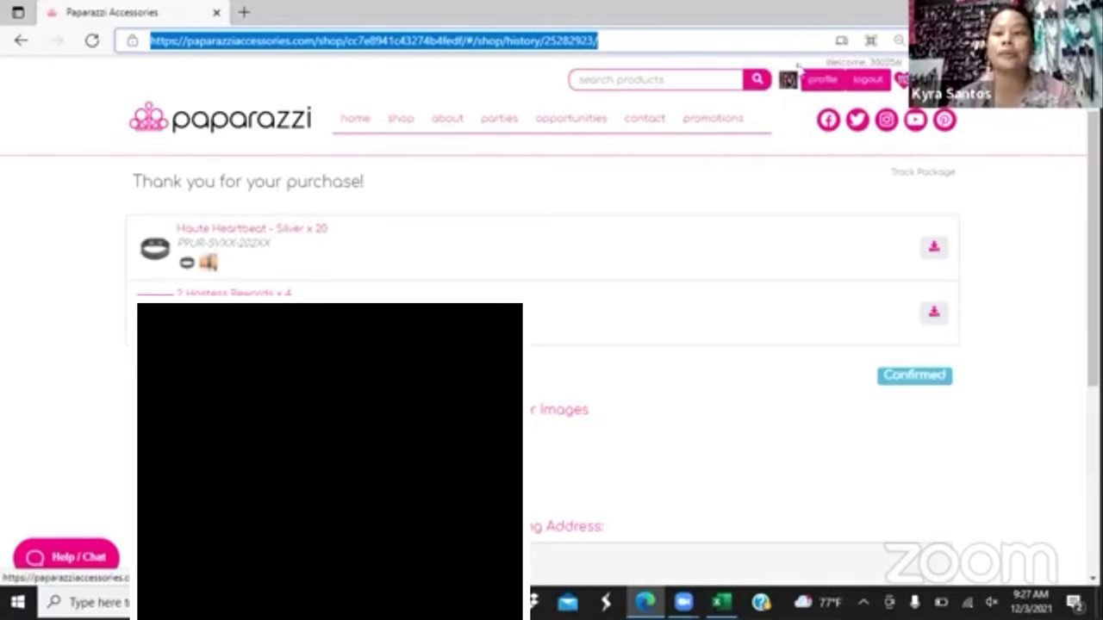
{"action": "left_click", "coordinate": [401, 121]}
{"action": "scroll", "coordinate": [455, 387], "scroll_direction": "down", "scroll_amount": 3}
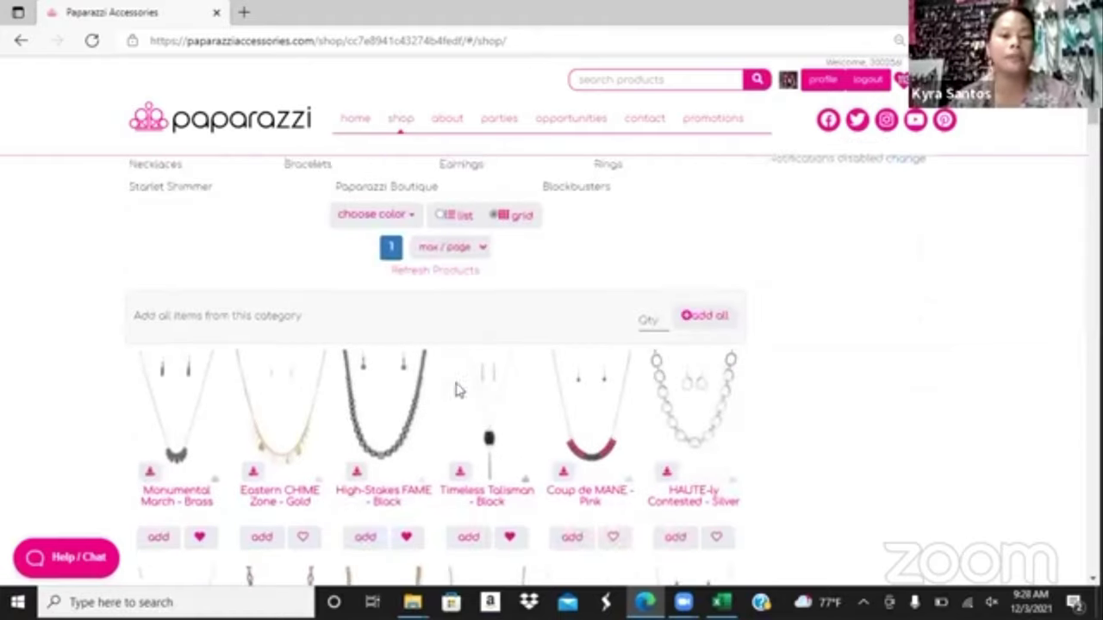
{"action": "scroll", "coordinate": [258, 358], "scroll_direction": "down", "scroll_amount": 1}
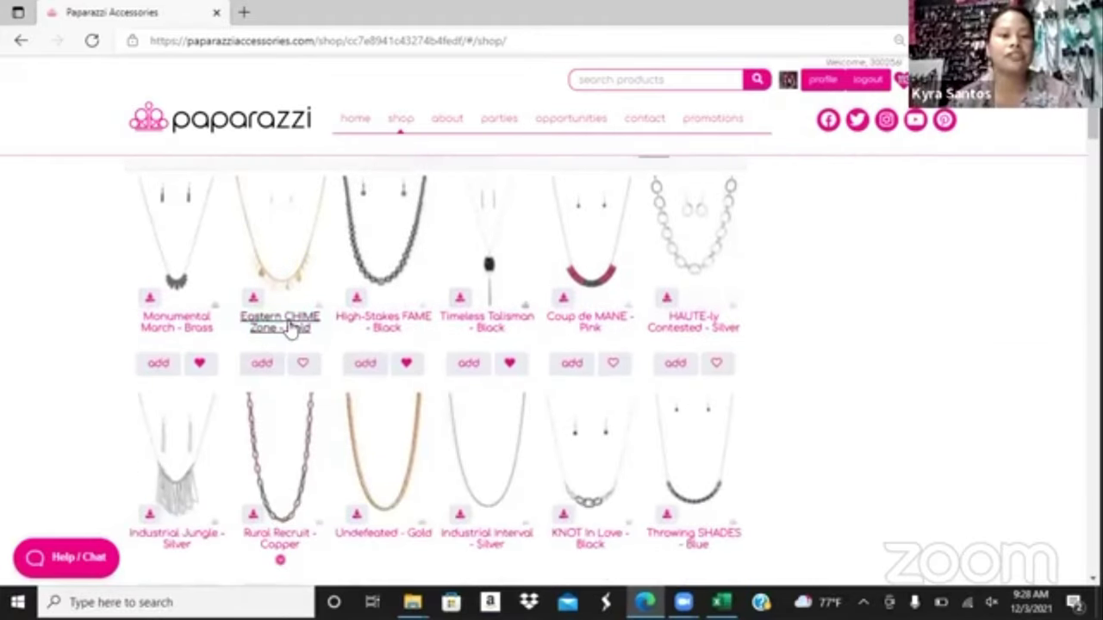
{"action": "left_click", "coordinate": [280, 322]}
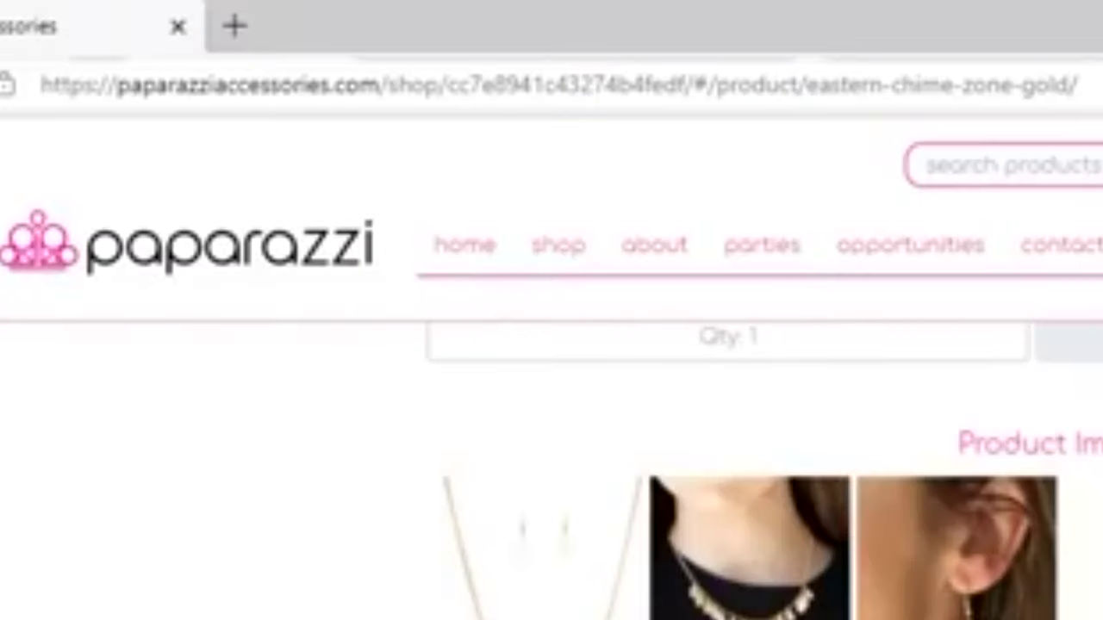
Step: Highlight the part of the product page's web address that ends with "product/"
{"action": "left_click", "coordinate": [183, 41]}
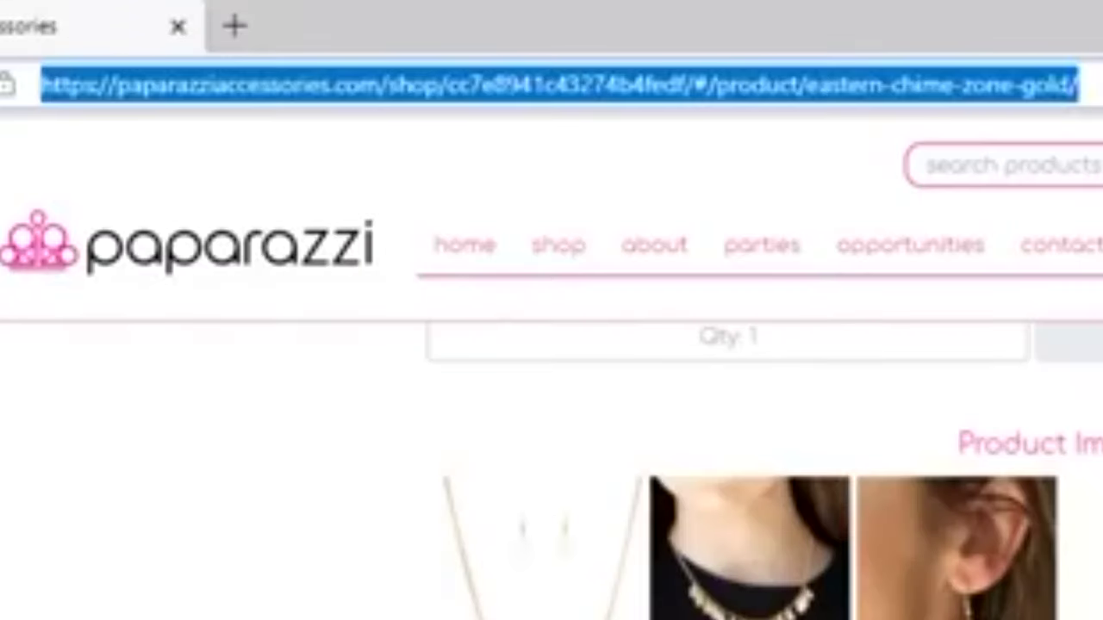
{"action": "left_click", "coordinate": [1077, 85]}
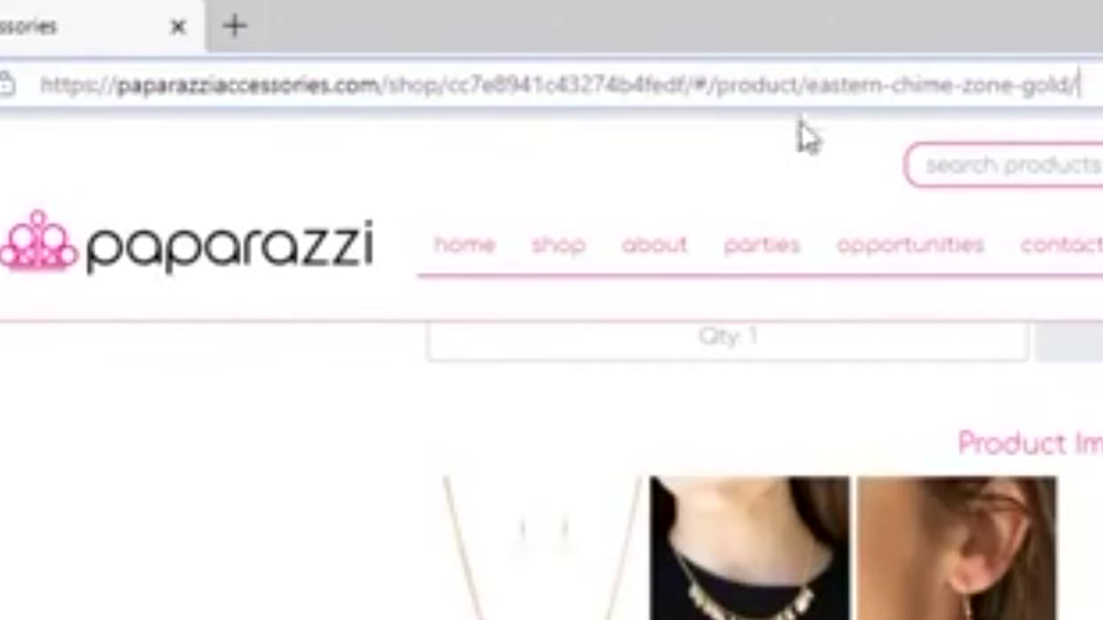
{"action": "left_click", "coordinate": [800, 82]}
{"action": "key", "text": "shift+Home"}
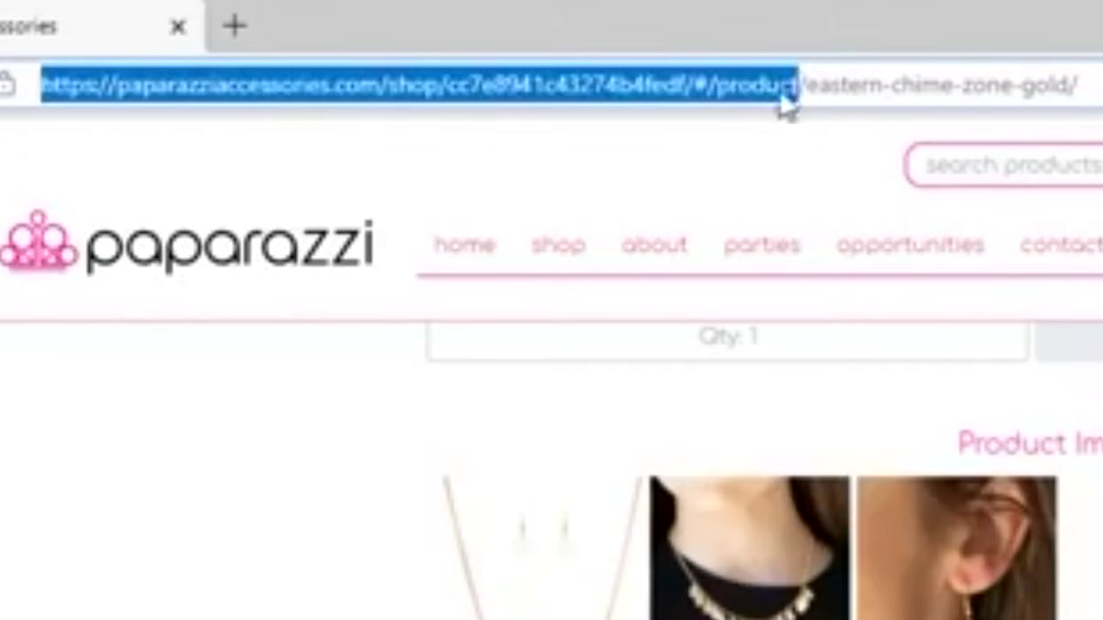
{"action": "left_click_drag", "start_coordinate": [807, 83], "coordinate": [41, 84]}
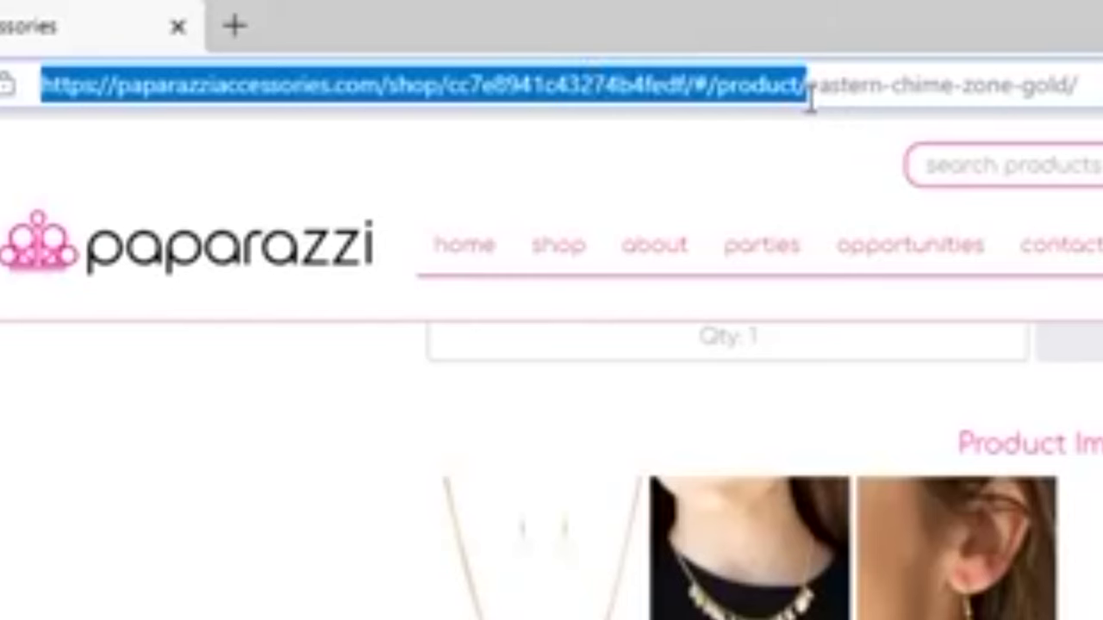
Step: Replace the product name at the end of the web address with "stylishly-sonoran-white" and load that page
{"action": "left_click_drag", "start_coordinate": [810, 97], "coordinate": [1092, 69]}
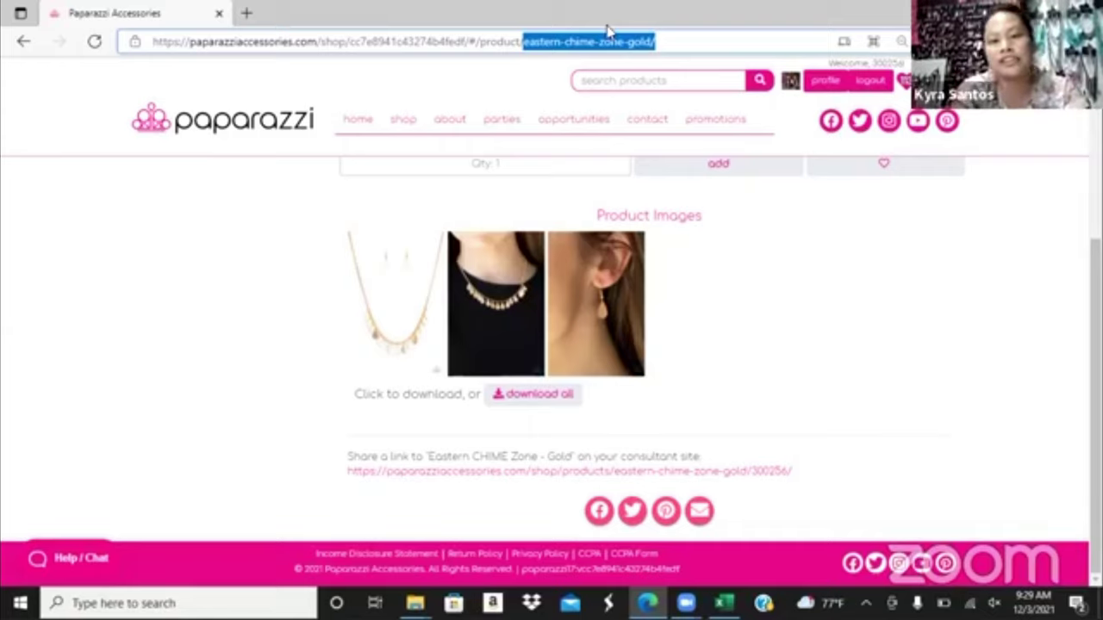
{"action": "key", "text": "BackSpace"}
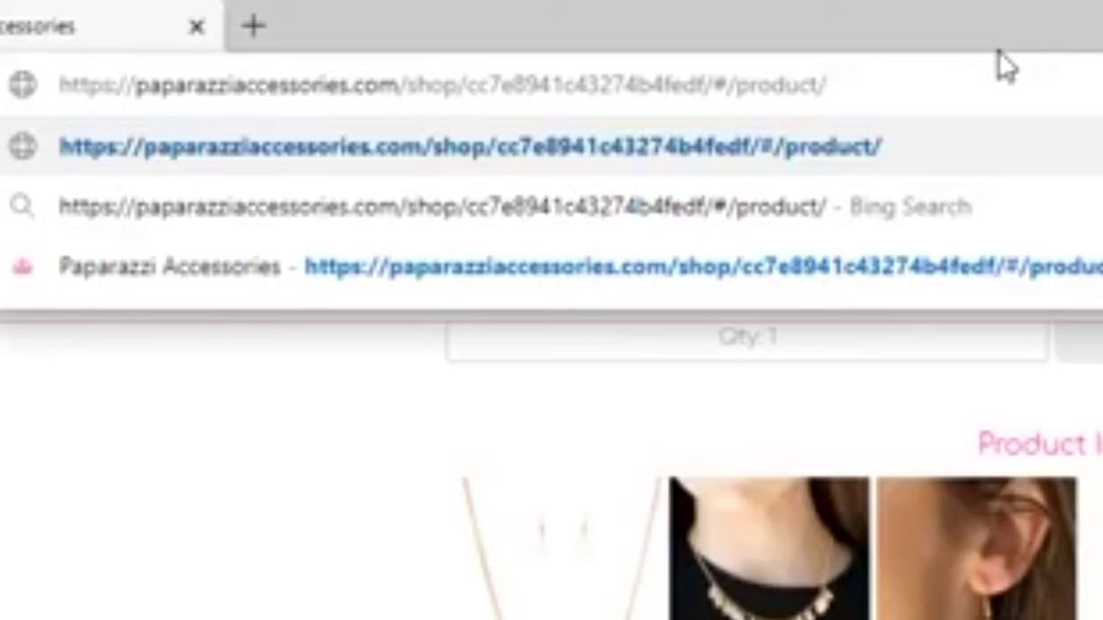
{"action": "type", "text": "s"}
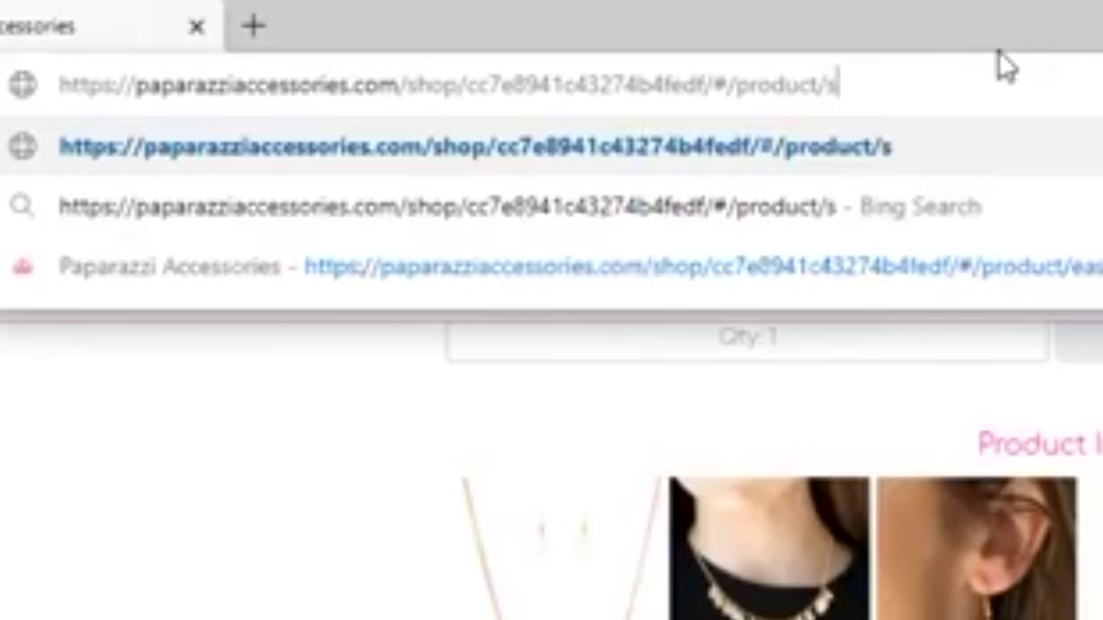
{"action": "type", "text": "tylishly"}
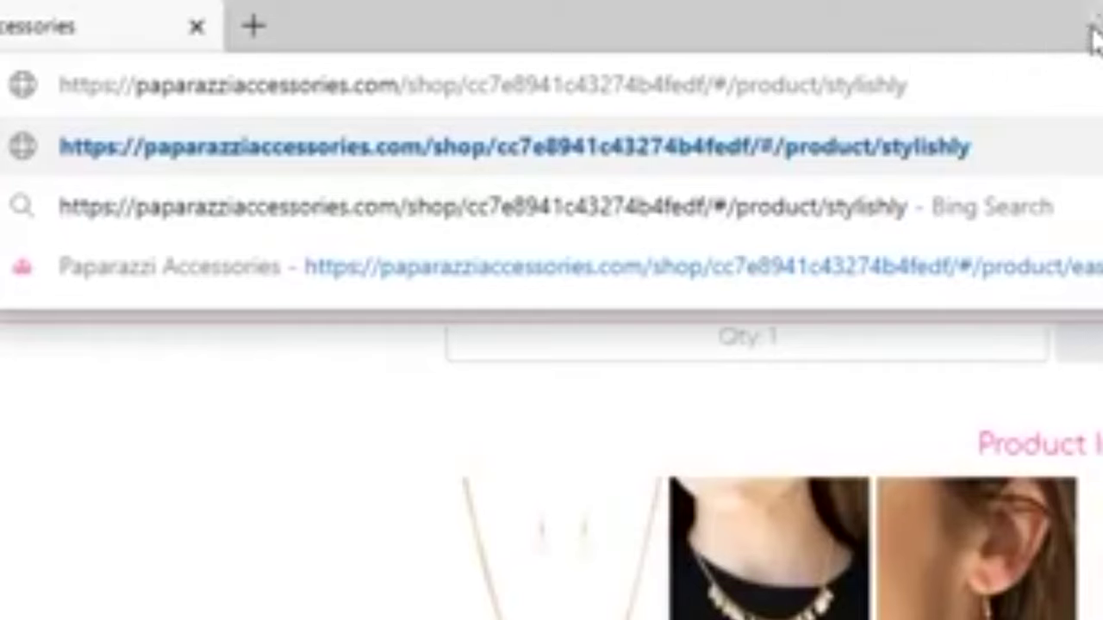
{"action": "type", "text": "-sonoran-"}
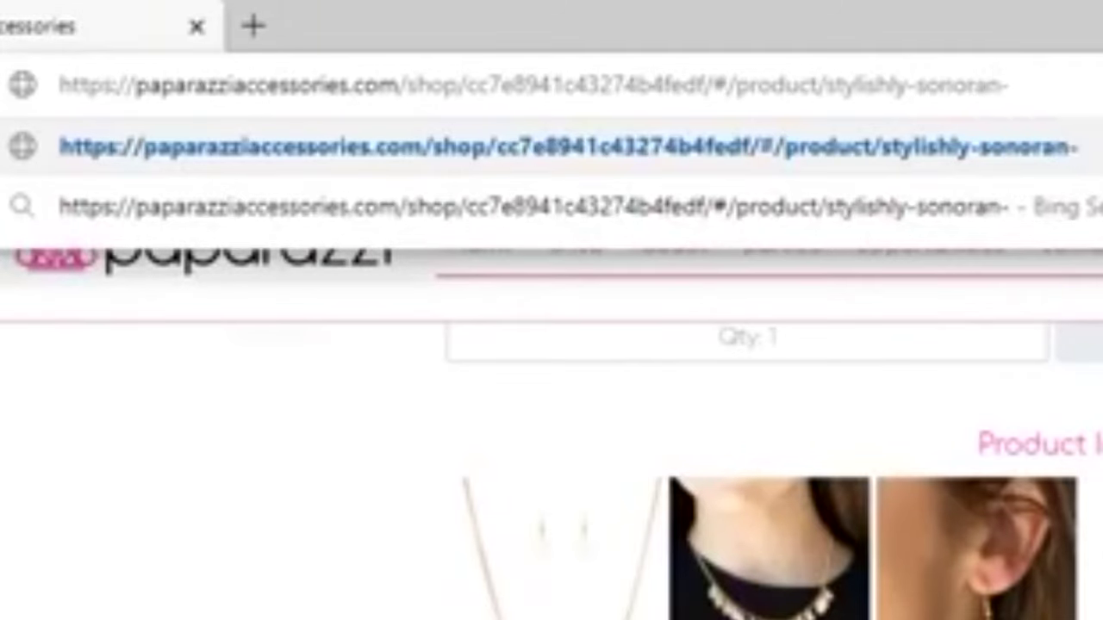
{"action": "type", "text": "white"}
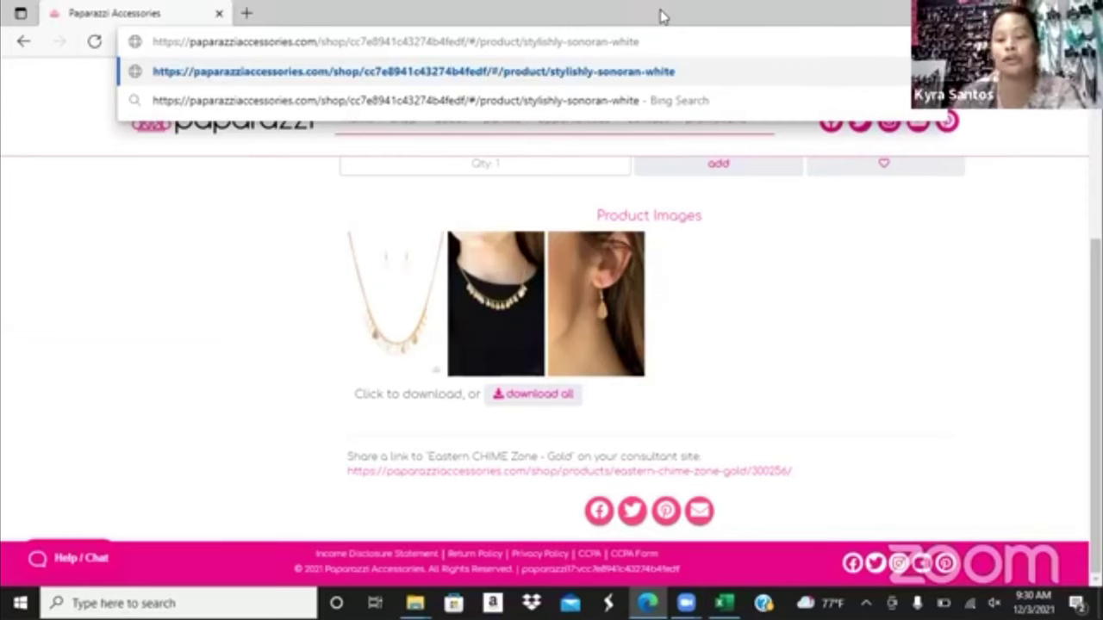
{"action": "key", "text": "Return"}
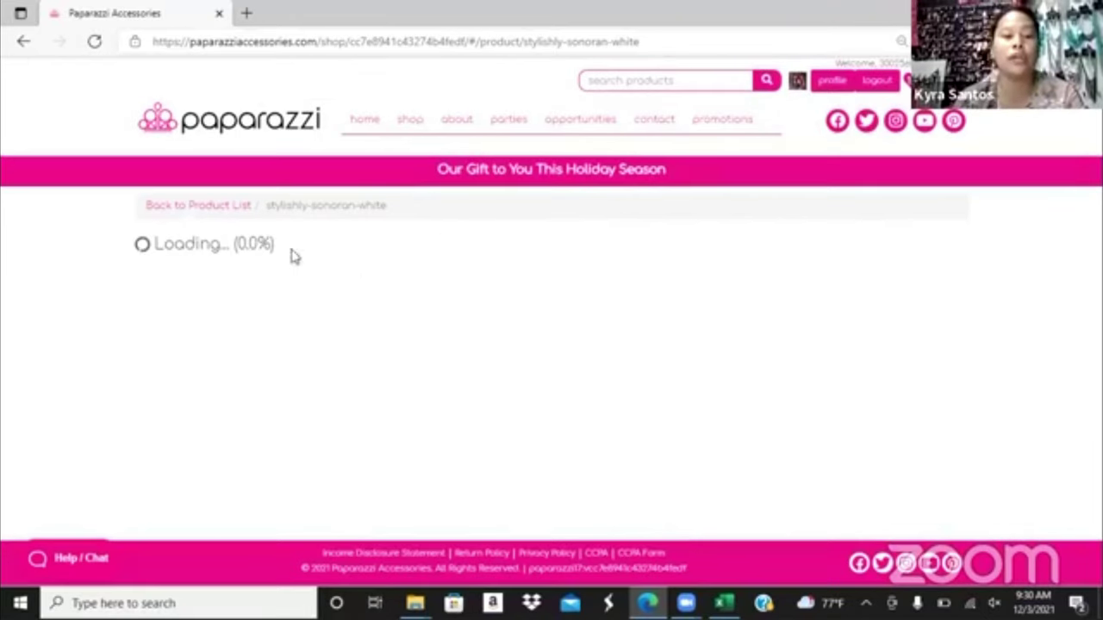
{"action": "triple_click", "coordinate": [121, 253]}
{"action": "left_click", "coordinate": [561, 252]}
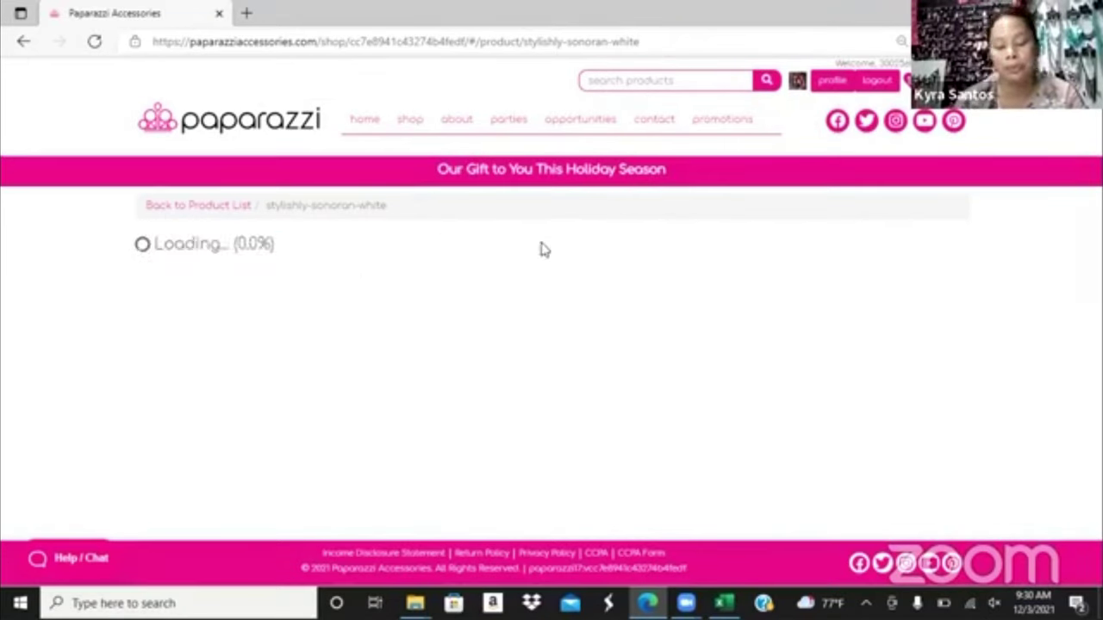
{"action": "left_click", "coordinate": [696, 37]}
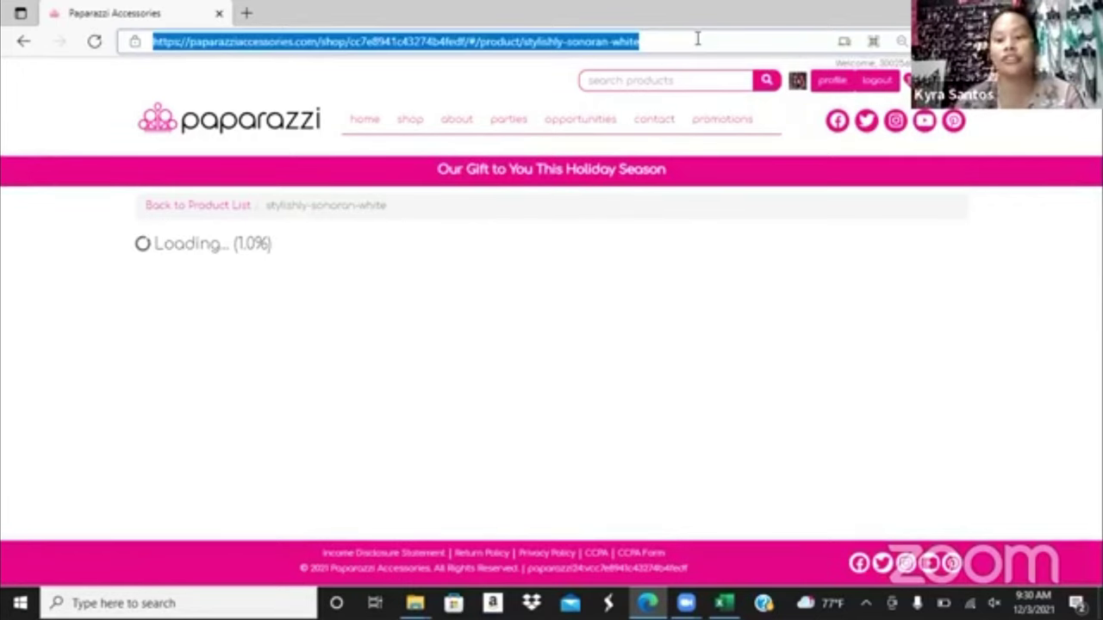
{"action": "left_click", "coordinate": [698, 38]}
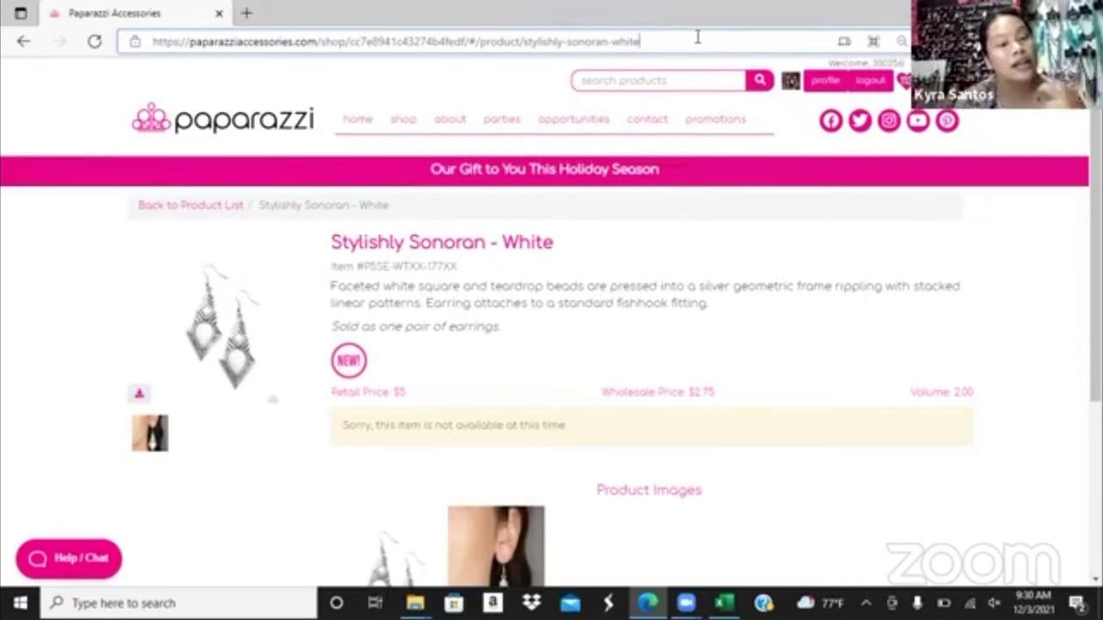
Step: Examine the Stylishly Sonoran - White page, highlighting its title and item number and checking the prices and downloadable product images
{"action": "scroll", "coordinate": [508, 205], "scroll_direction": "down", "scroll_amount": 1}
{"action": "left_click_drag", "start_coordinate": [572, 177], "coordinate": [335, 165]}
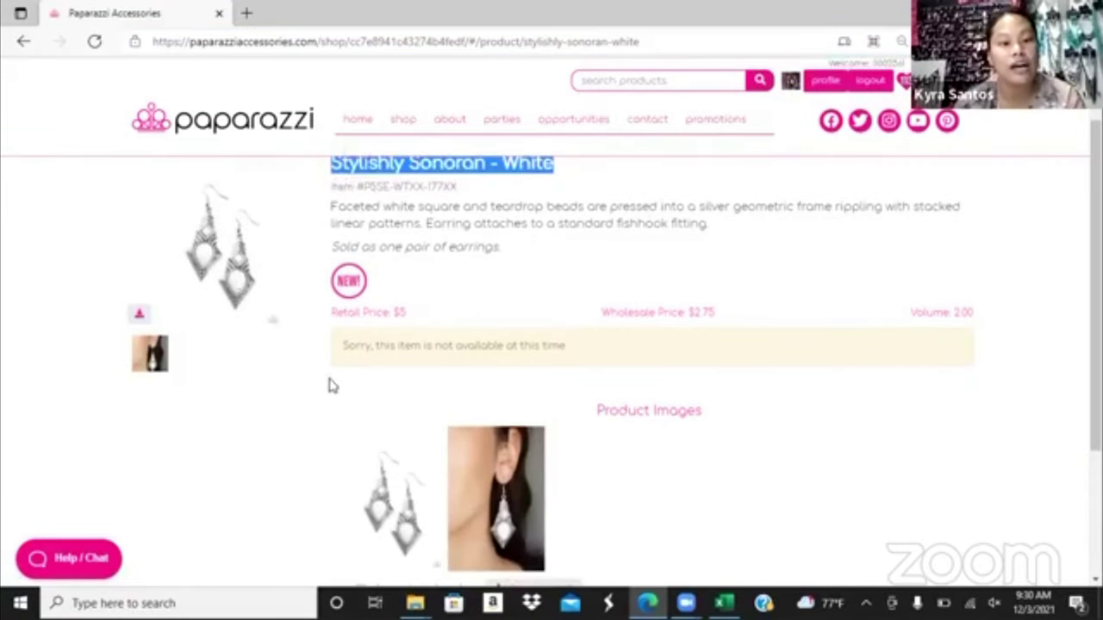
{"action": "scroll", "coordinate": [416, 461], "scroll_direction": "down", "scroll_amount": 2}
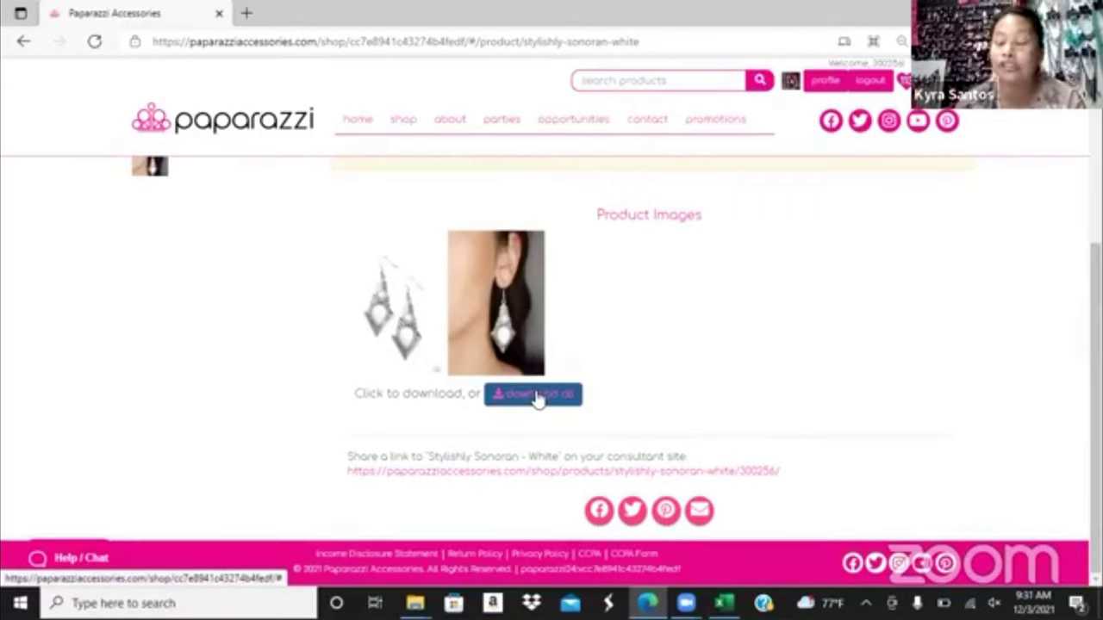
{"action": "scroll", "coordinate": [514, 392], "scroll_direction": "up", "scroll_amount": 3}
{"action": "left_click_drag", "start_coordinate": [502, 329], "coordinate": [357, 269]}
{"action": "scroll", "coordinate": [653, 340], "scroll_direction": "down", "scroll_amount": 1}
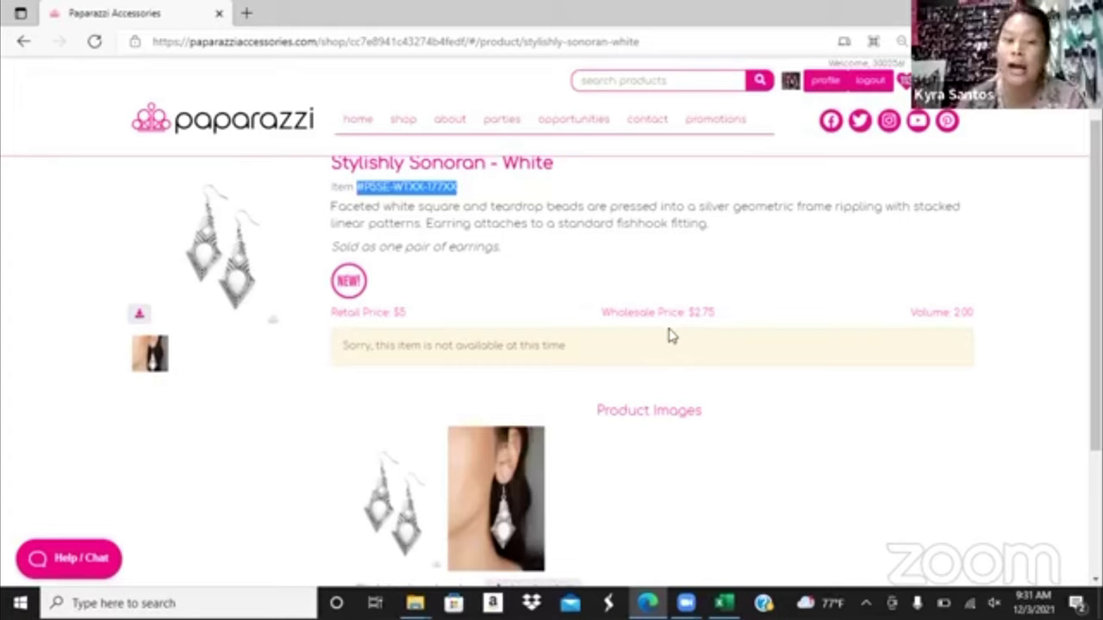
{"action": "scroll", "coordinate": [517, 222], "scroll_direction": "up", "scroll_amount": 1}
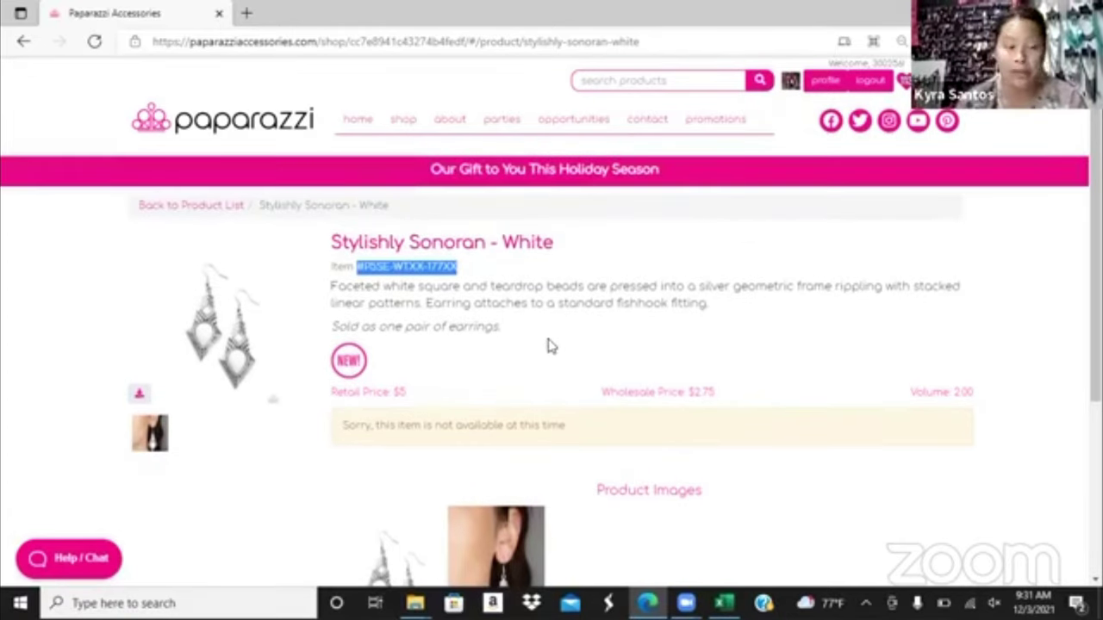
{"action": "scroll", "coordinate": [549, 349], "scroll_direction": "down", "scroll_amount": 1}
{"action": "scroll", "coordinate": [553, 341], "scroll_direction": "up", "scroll_amount": 1}
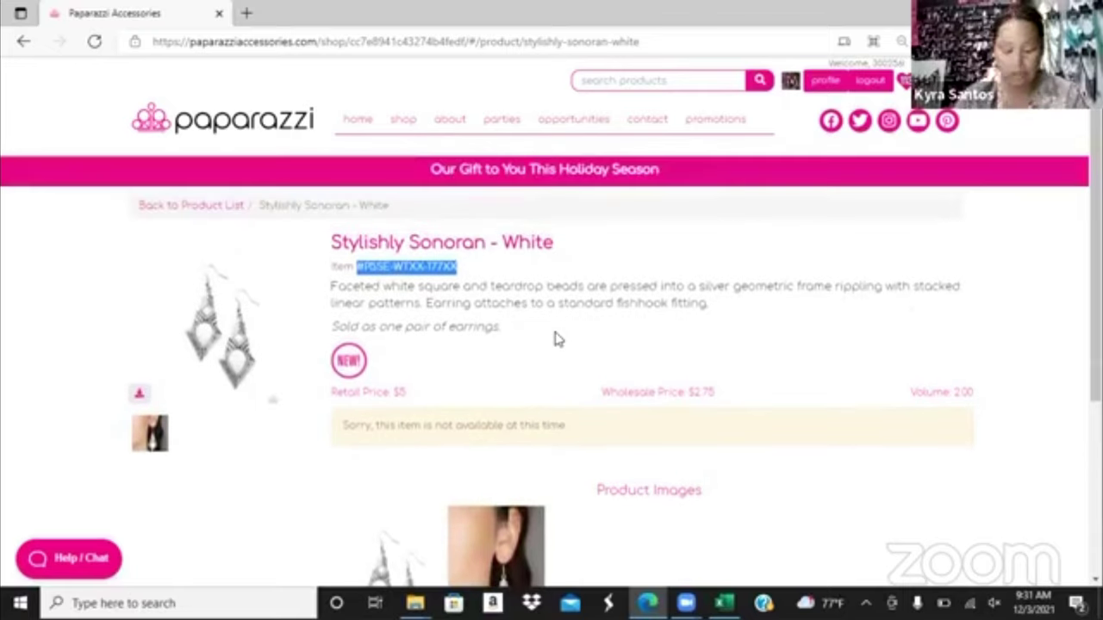
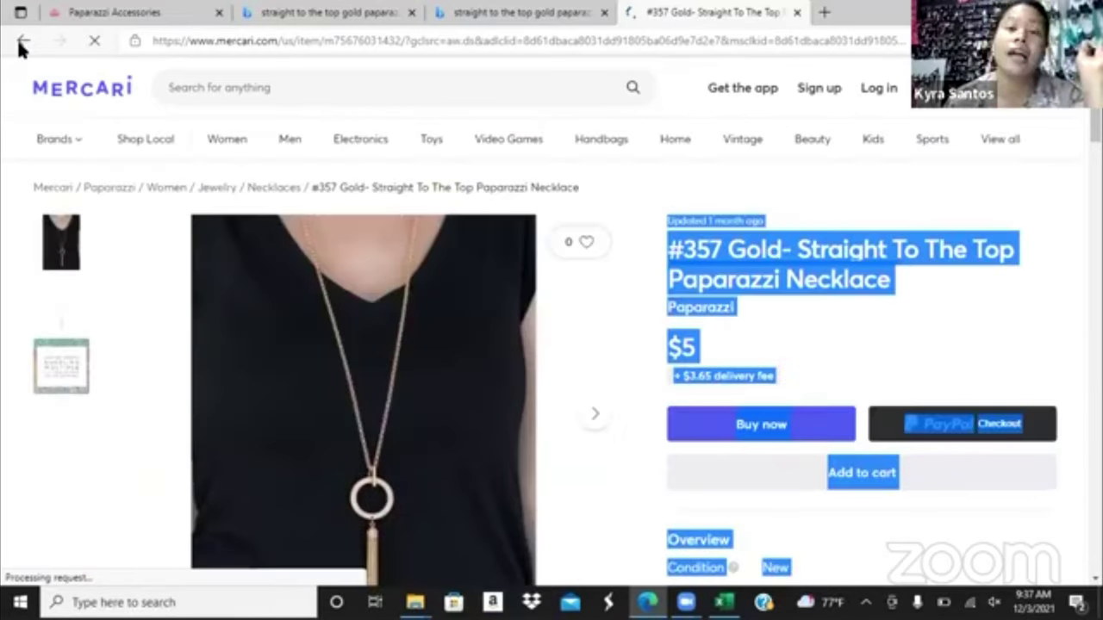
Step: Return to the Bing image results for the straight to the top gold necklace and enlarge the photo of it worn on a black top
{"action": "left_click", "coordinate": [22, 43]}
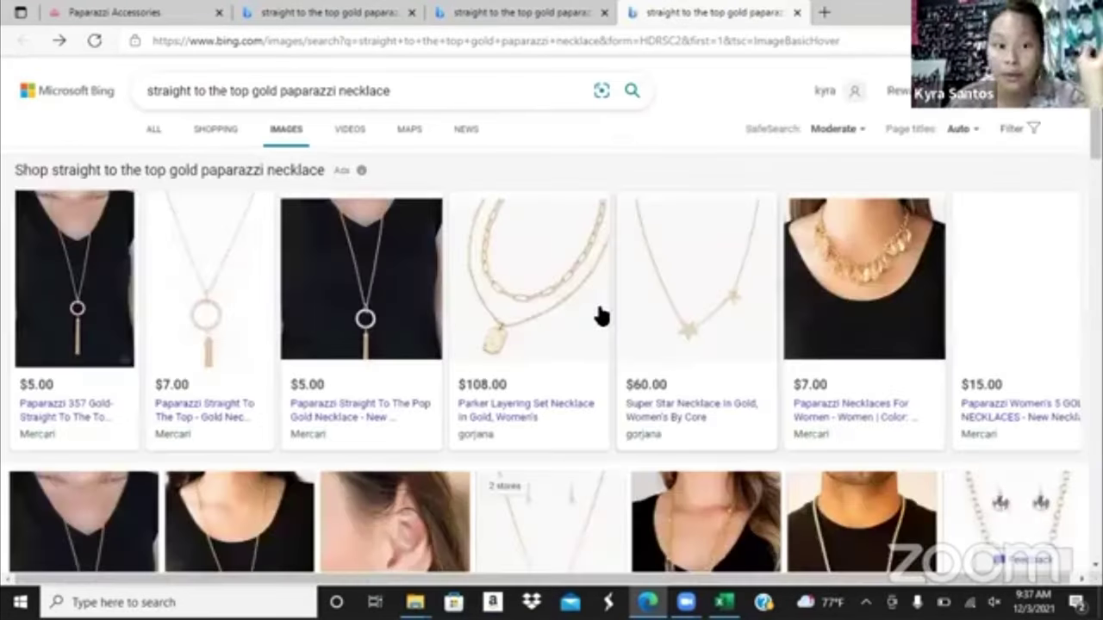
{"action": "scroll", "coordinate": [357, 328], "scroll_direction": "down", "scroll_amount": 2}
{"action": "scroll", "coordinate": [270, 322], "scroll_direction": "up", "scroll_amount": 1}
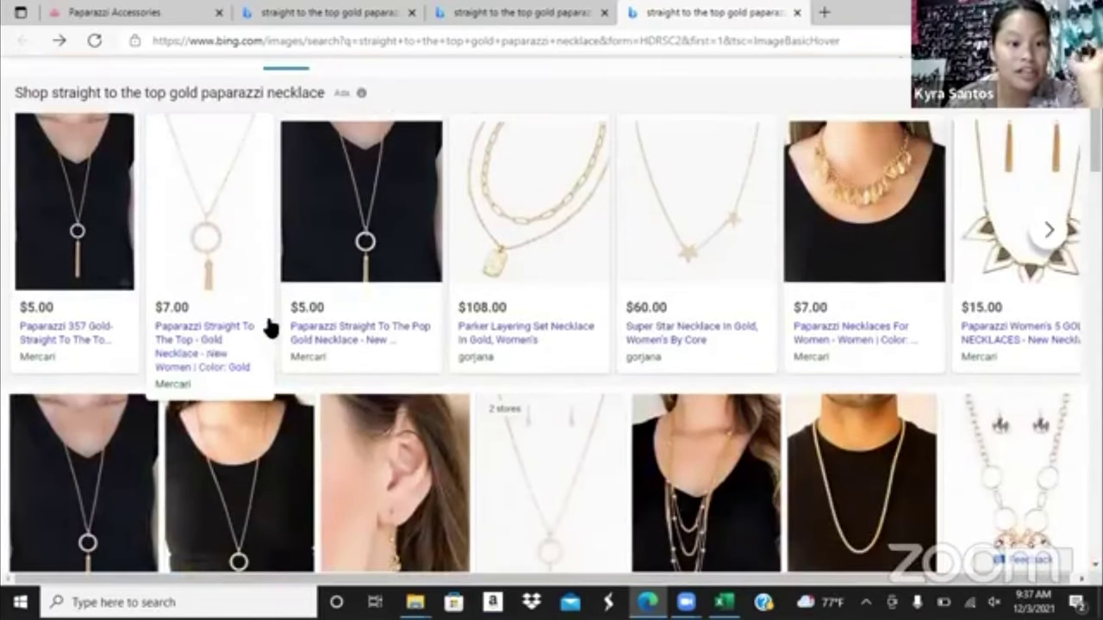
{"action": "scroll", "coordinate": [98, 301], "scroll_direction": "down", "scroll_amount": 3}
{"action": "left_click", "coordinate": [97, 301]}
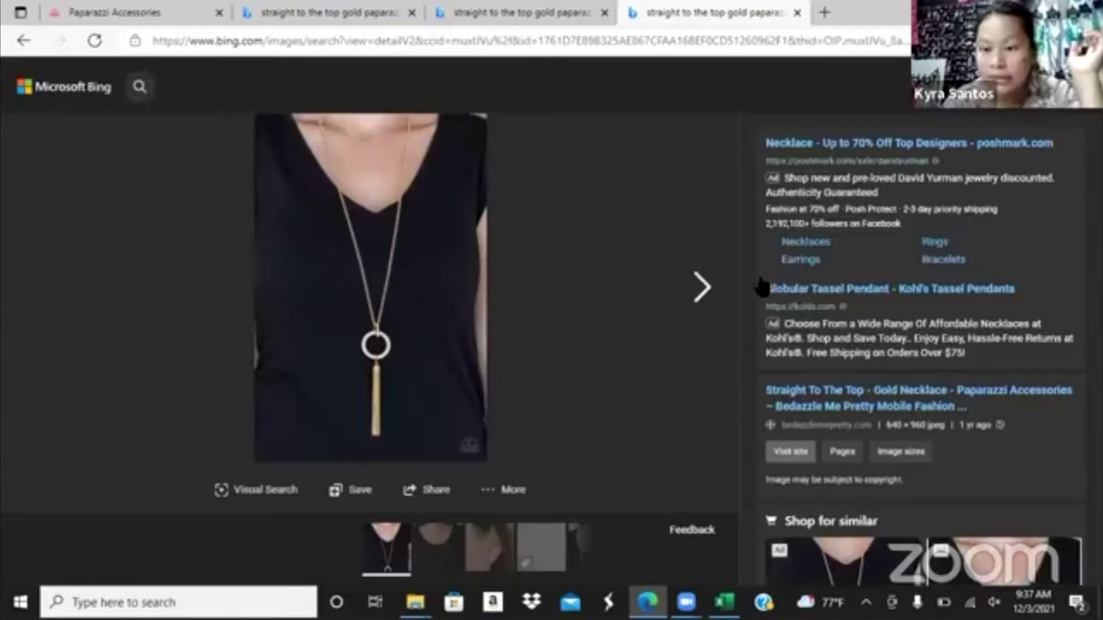
Step: Save the enlarged gold necklace photo as a JPEG image in the Downloads folder under its suggested file name
{"action": "right_click", "coordinate": [480, 296]}
{"action": "key", "text": "v"}
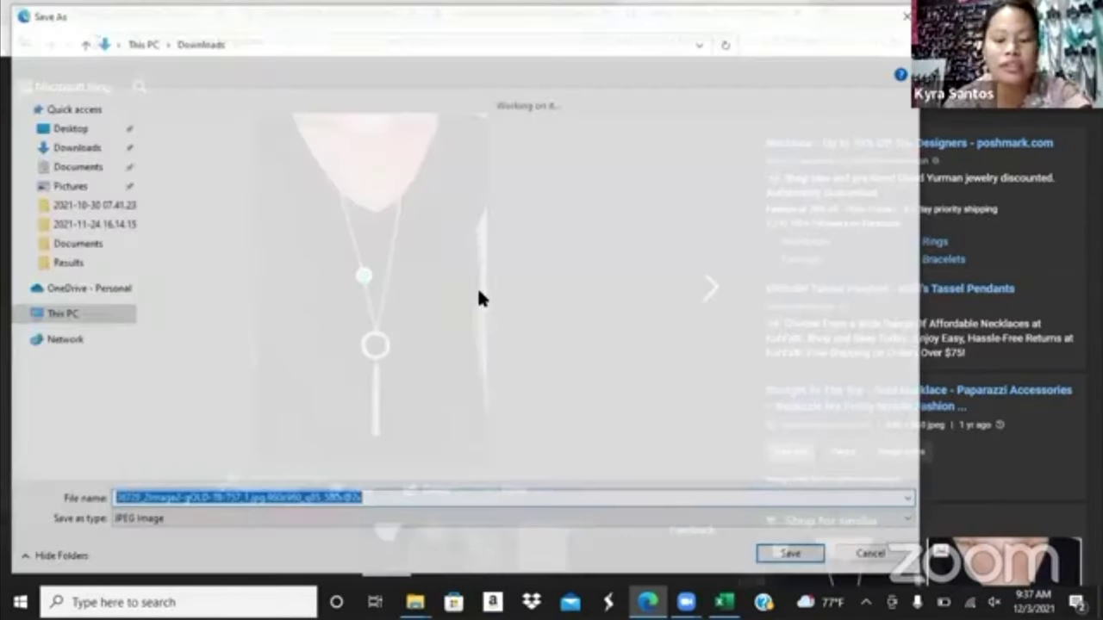
{"action": "key", "text": "Return"}
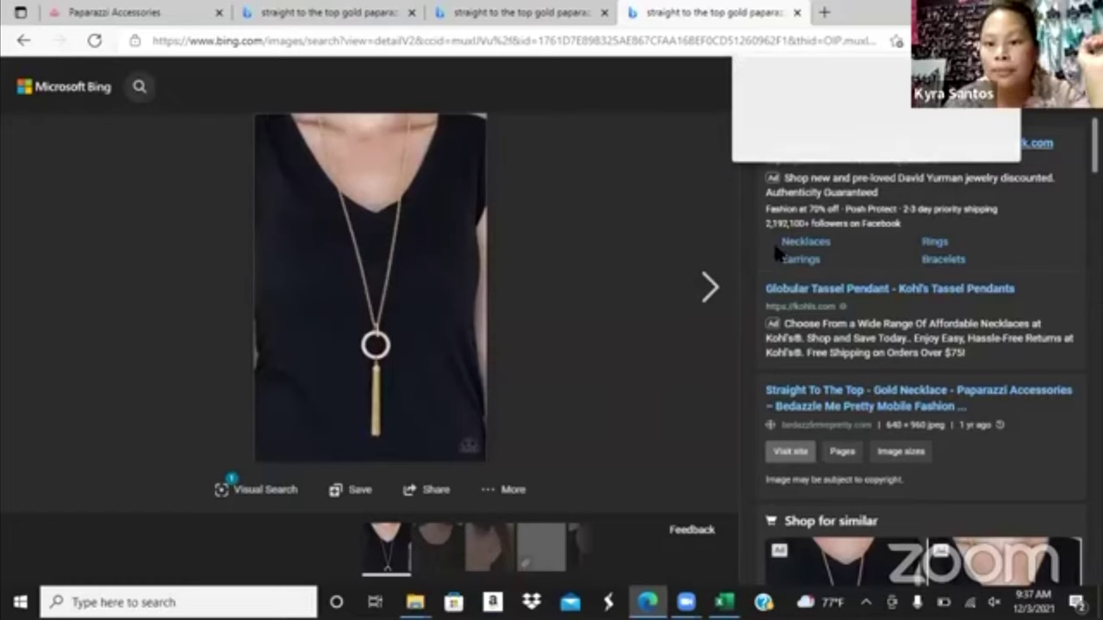
Step: View the saved 36729_2Image2-gOLD-18-757_1 photo at full size in its own browser tab and close it again
{"action": "scroll", "coordinate": [536, 328], "scroll_direction": "down", "scroll_amount": 5}
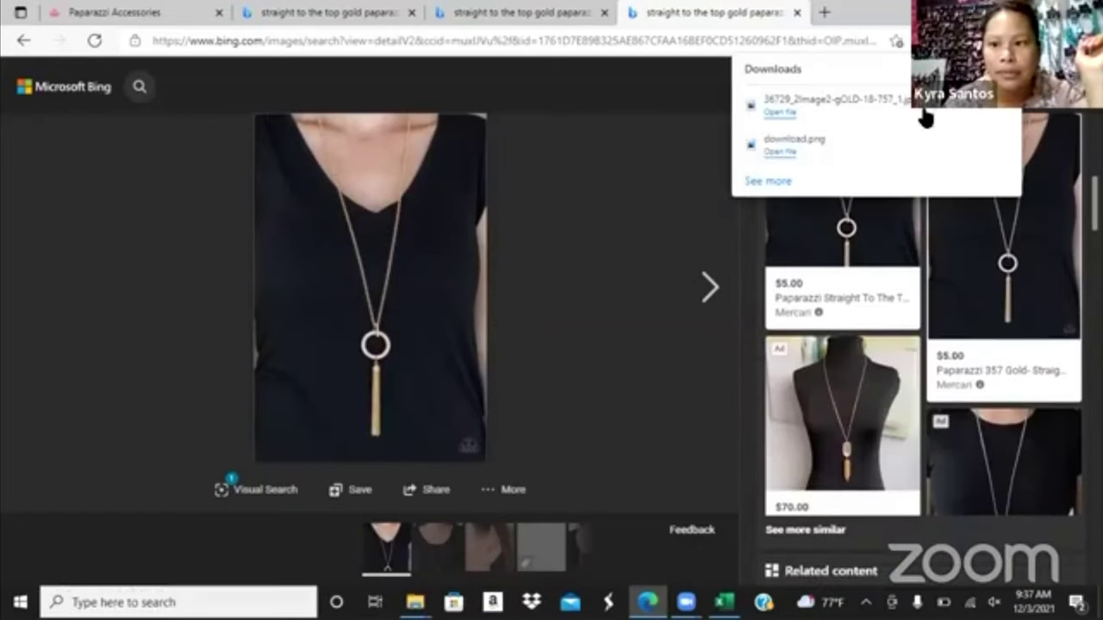
{"action": "scroll", "coordinate": [792, 312], "scroll_direction": "down", "scroll_amount": 3}
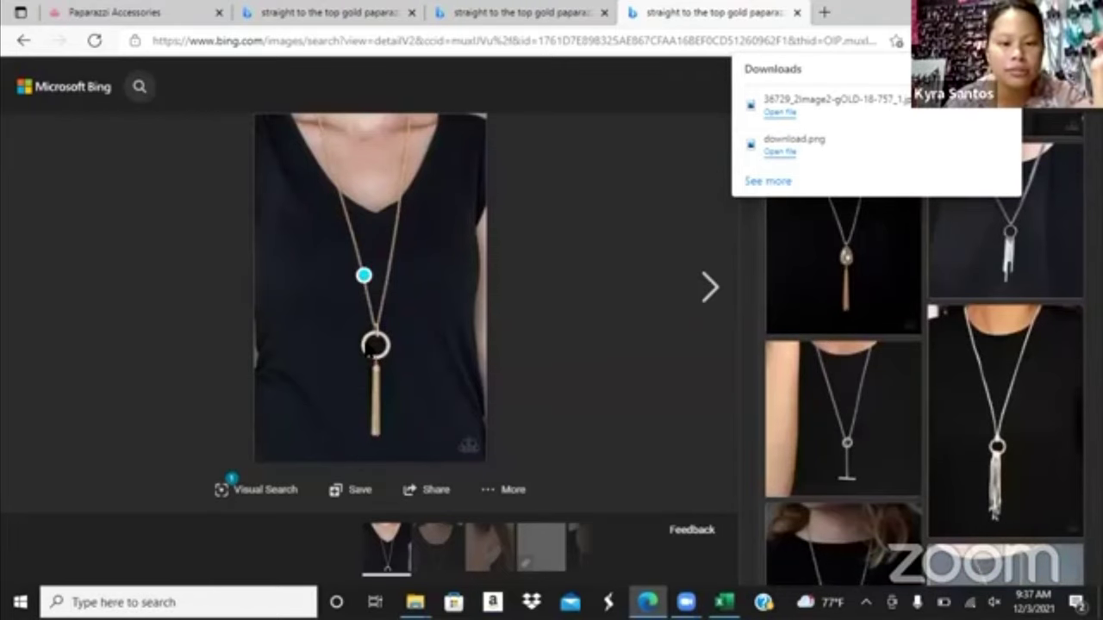
{"action": "left_click", "coordinate": [370, 347]}
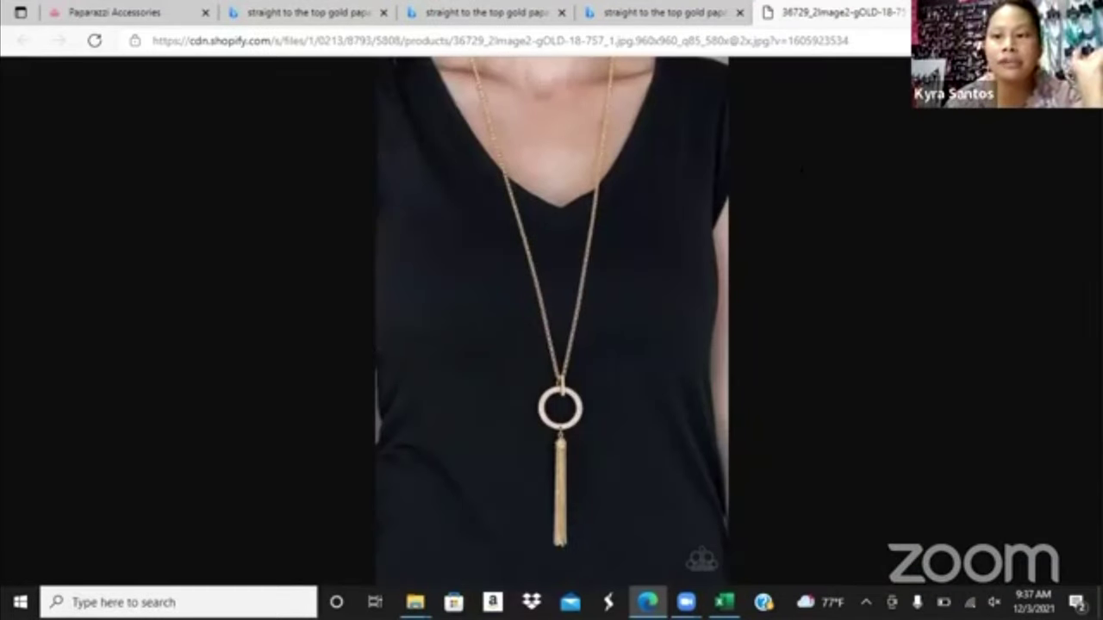
{"action": "key", "text": "ctrl+w"}
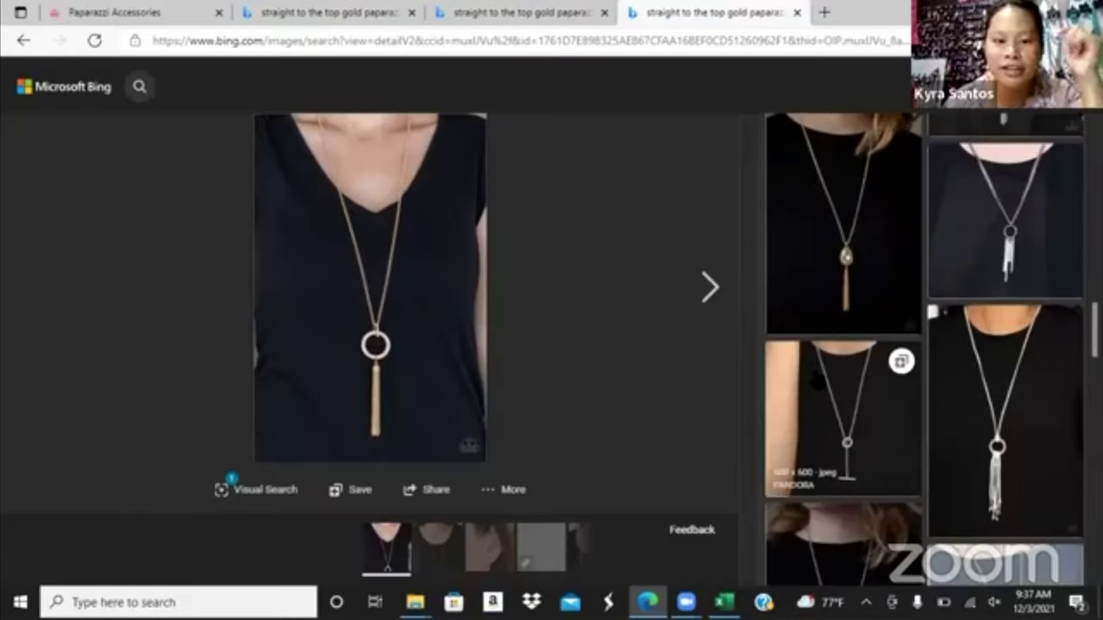
Step: Browse the necklace image results and close the surplus Bing tabs, keeping a single tab with the image search results
{"action": "left_click", "coordinate": [796, 19]}
{"action": "scroll", "coordinate": [65, 405], "scroll_direction": "down", "scroll_amount": 3}
{"action": "scroll", "coordinate": [76, 403], "scroll_direction": "down", "scroll_amount": 2}
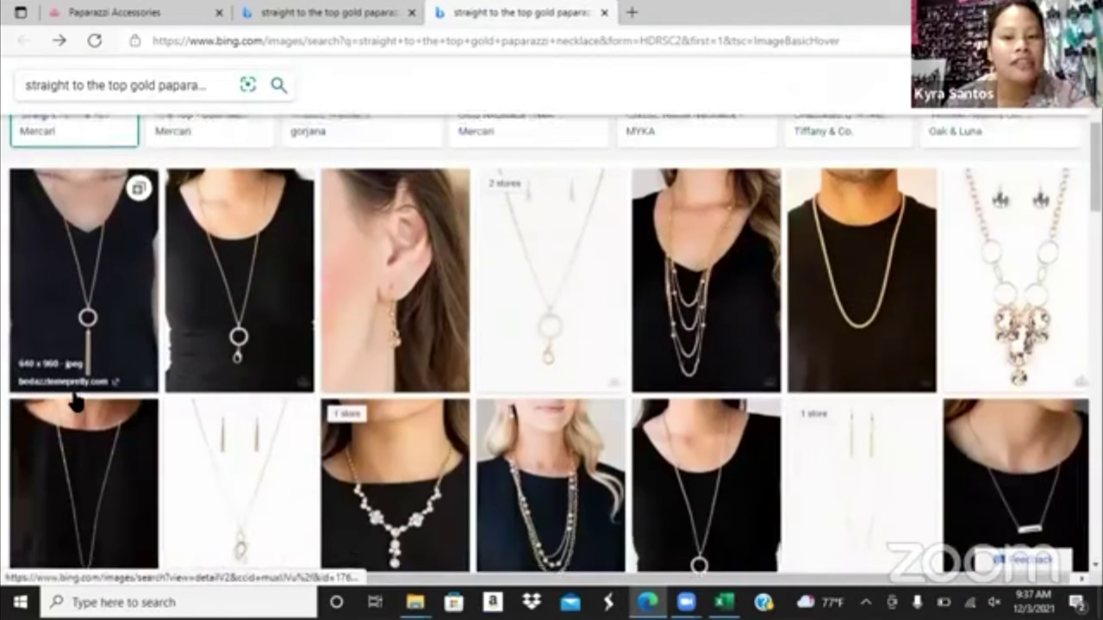
{"action": "scroll", "coordinate": [76, 404], "scroll_direction": "down", "scroll_amount": 1}
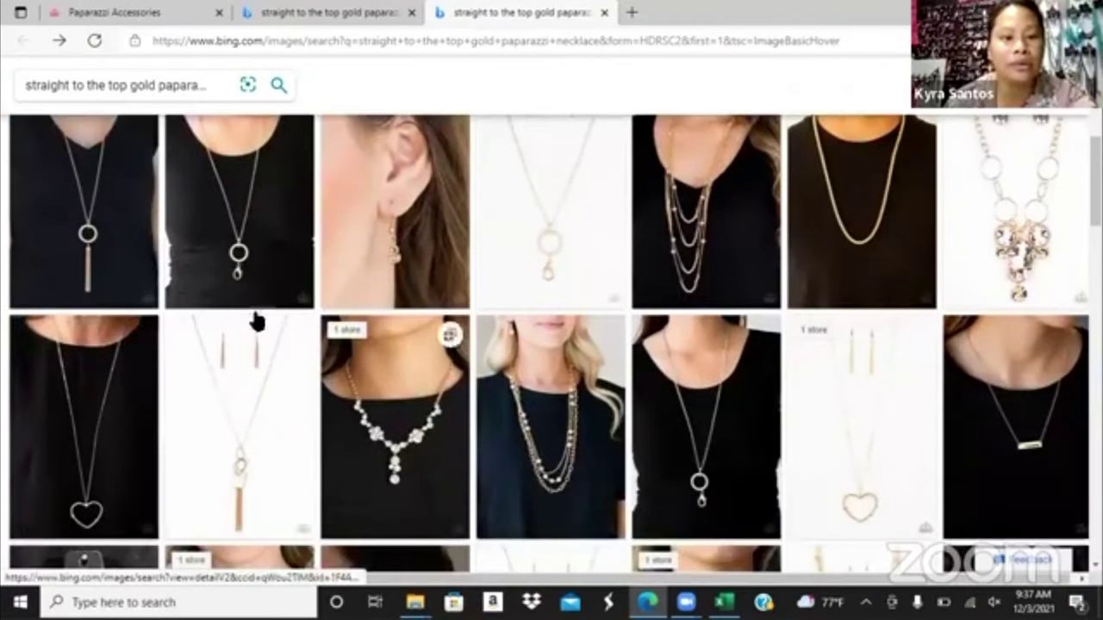
{"action": "right_click", "coordinate": [261, 210]}
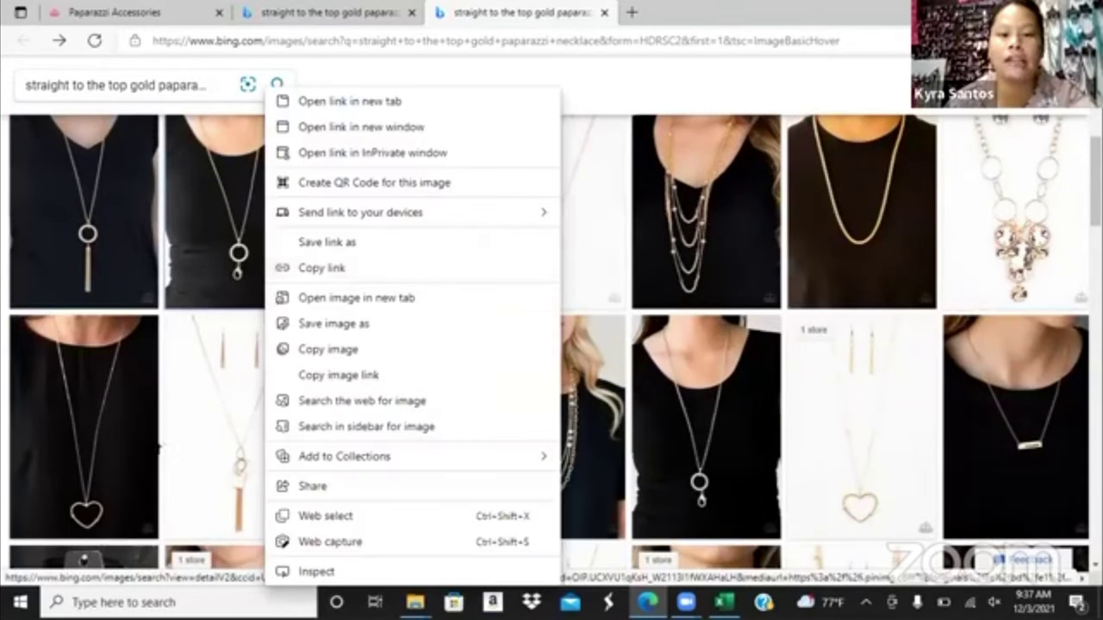
{"action": "left_click", "coordinate": [618, 16]}
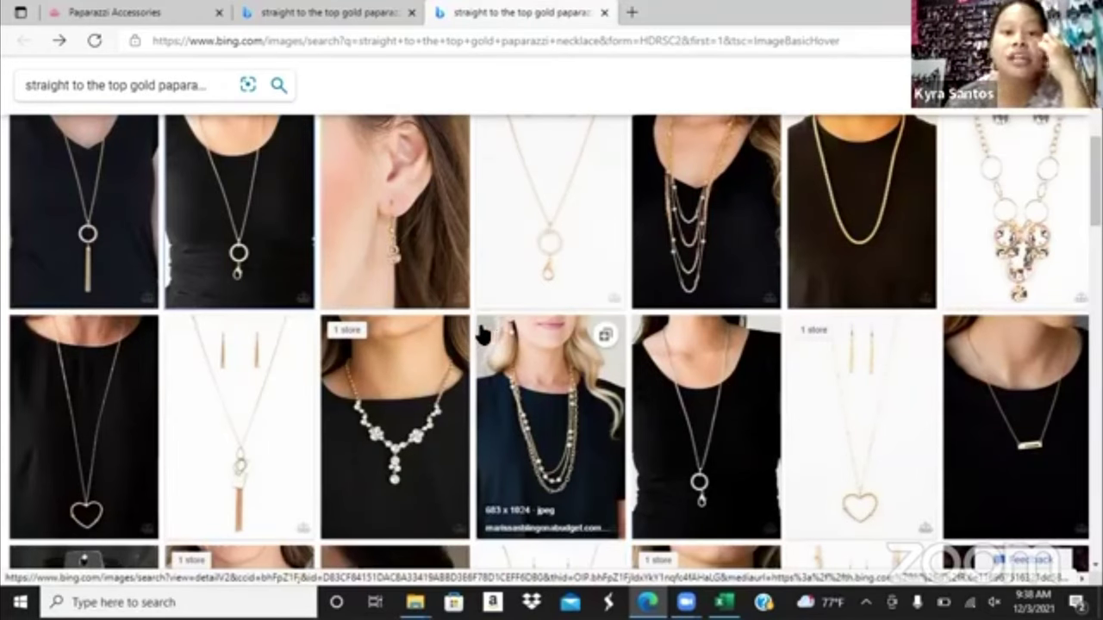
{"action": "left_click", "coordinate": [604, 12]}
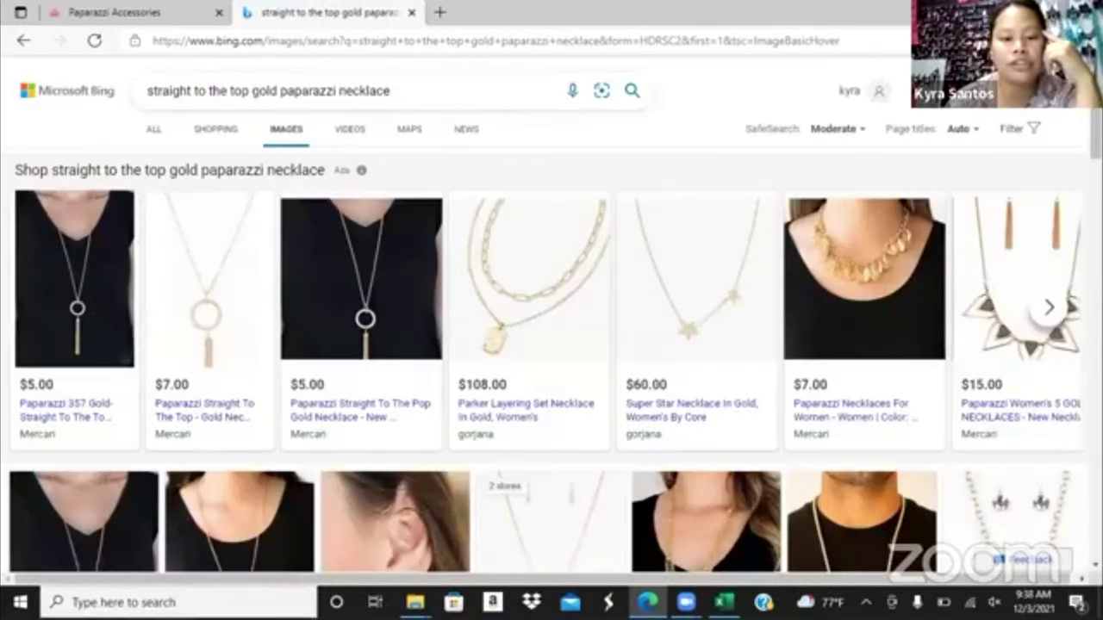
Step: Switch to the Downloads folder and view the 36729_2Image2-gOLD-18-757_1 photo at full size, closing the viewer again
{"action": "mouse_move", "coordinate": [415, 602]}
{"action": "left_click", "coordinate": [332, 527]}
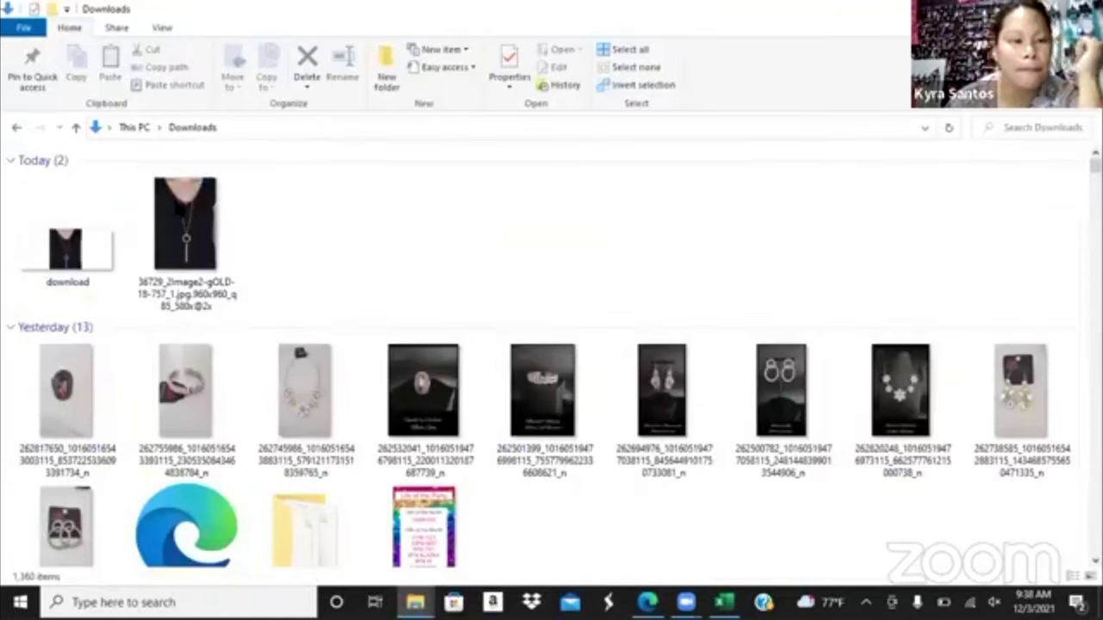
{"action": "left_click", "coordinate": [207, 233]}
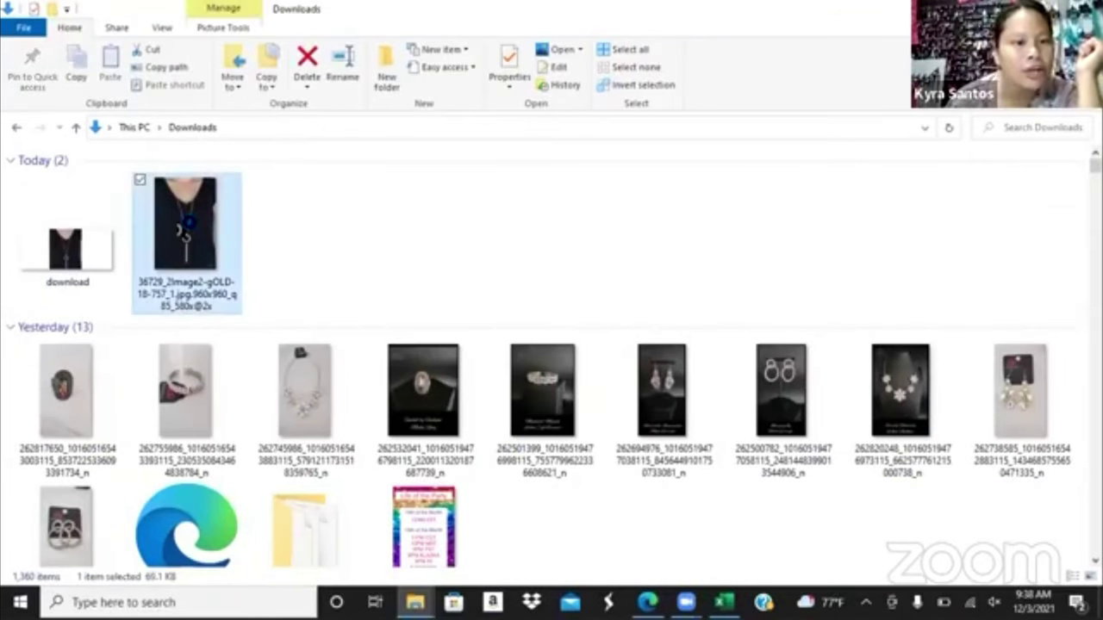
{"action": "double_click", "coordinate": [201, 220]}
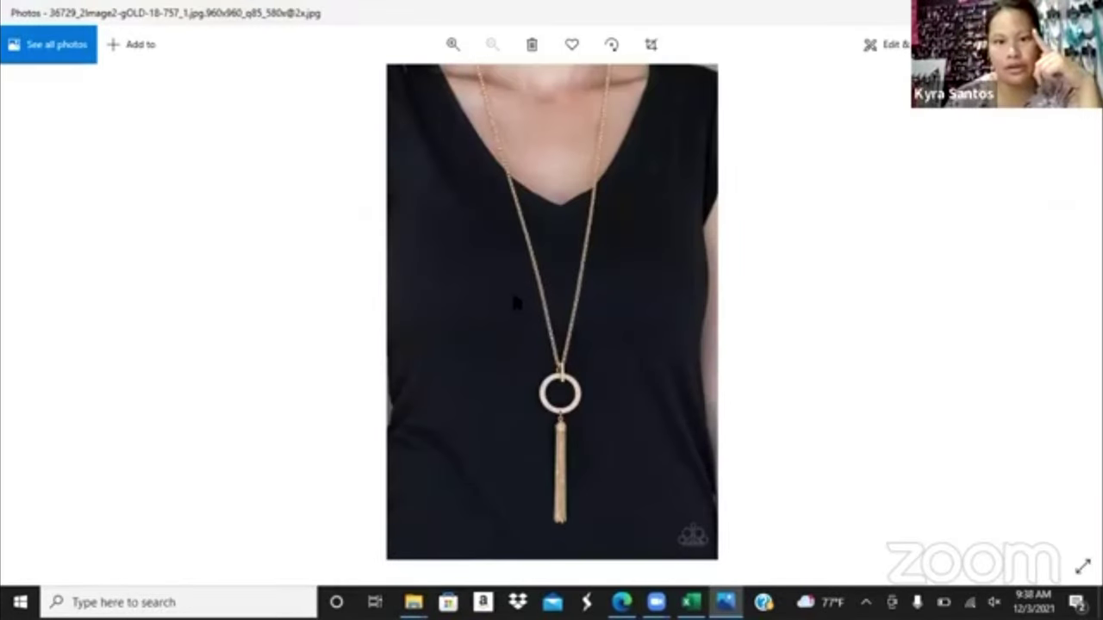
{"action": "key", "text": "alt+F4"}
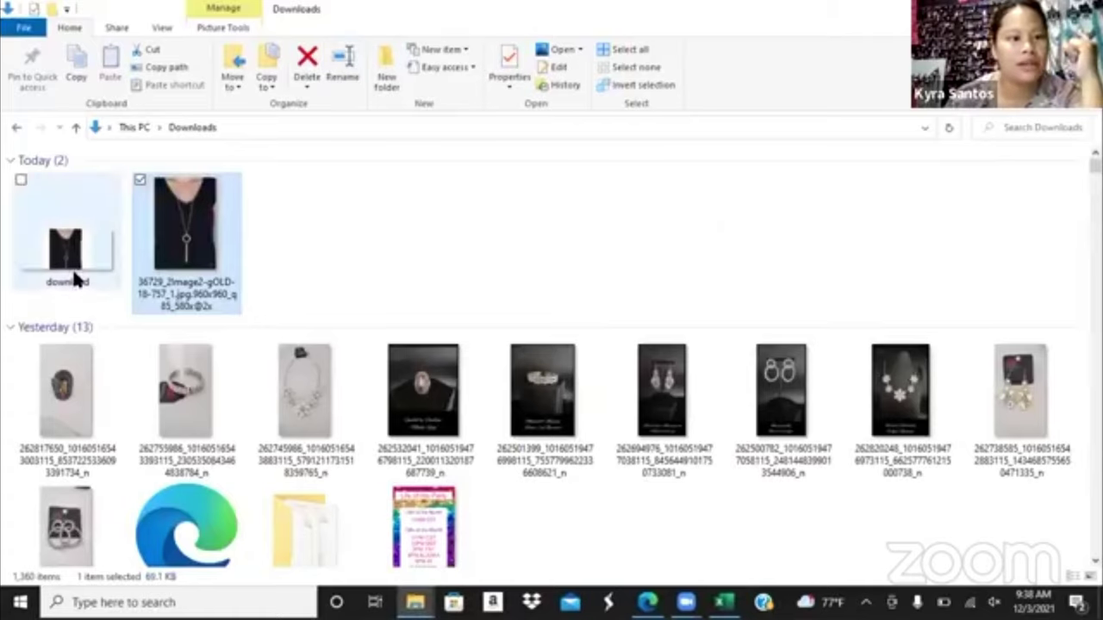
Step: View the file named download at full size for comparison and close the viewer again
{"action": "left_click", "coordinate": [74, 278]}
{"action": "double_click", "coordinate": [74, 278]}
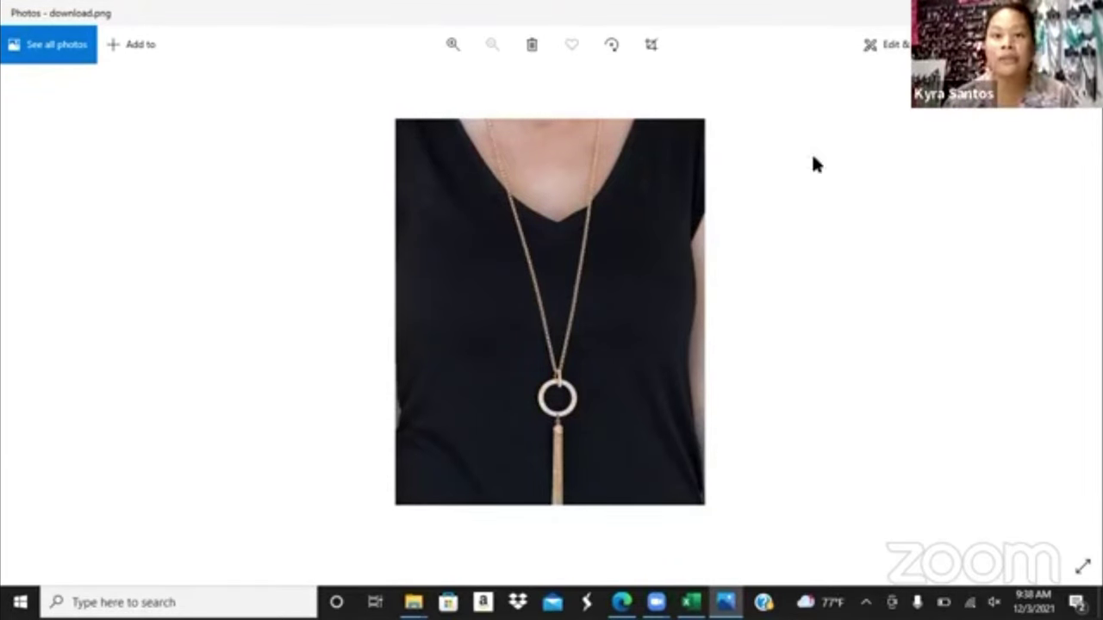
{"action": "key", "text": "alt+F4"}
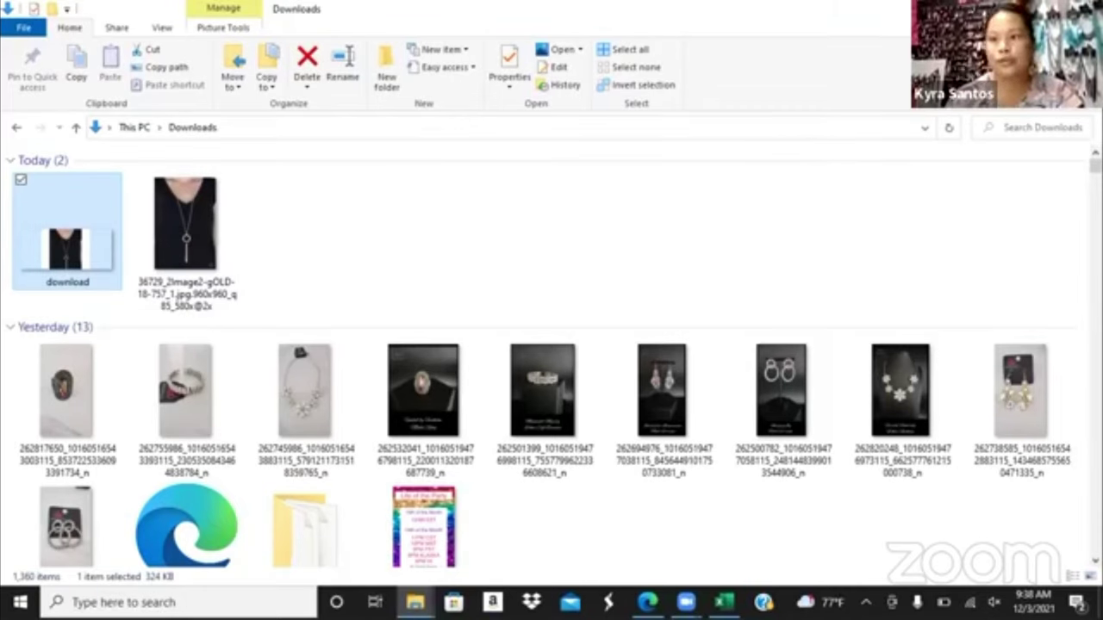
Step: Return to the browser and close the Bing image results to get back to the Straight To The Top - Gold product page
{"action": "key", "text": "alt+Tab"}
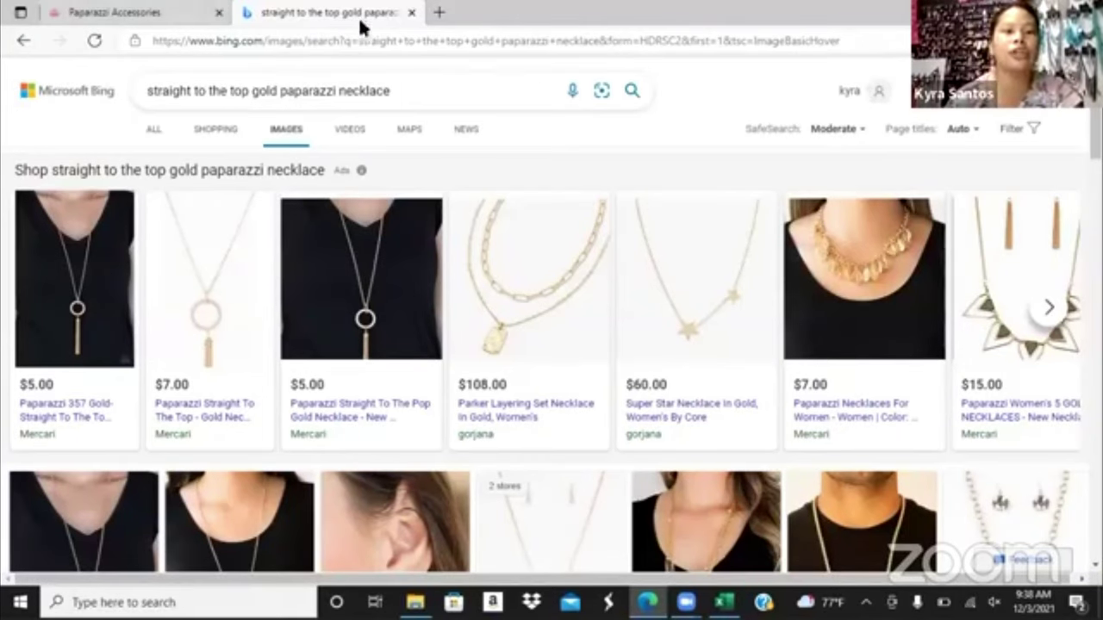
{"action": "left_click", "coordinate": [411, 12]}
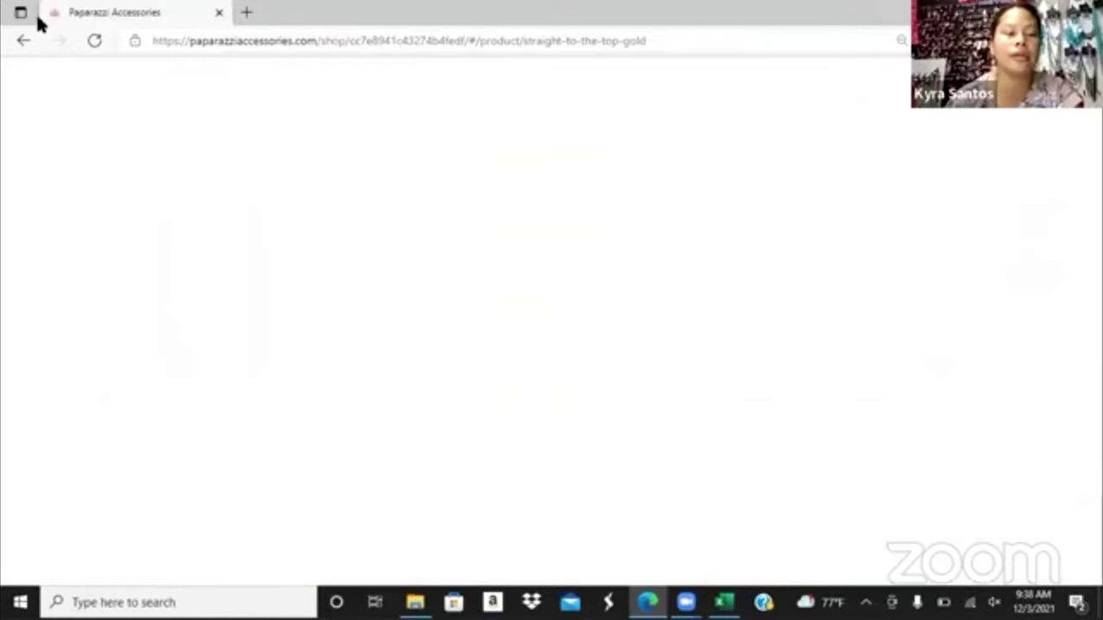
{"action": "left_click", "coordinate": [671, 41]}
{"action": "left_click", "coordinate": [676, 41]}
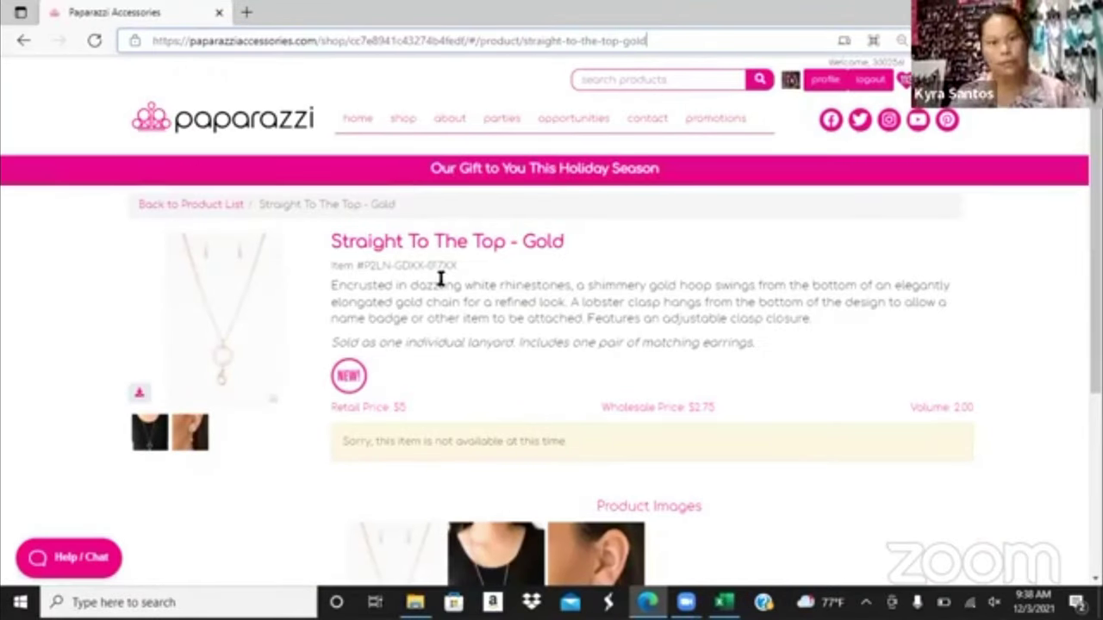
Step: Download all product images of Straight To The Top - Gold from its product page
{"action": "scroll", "coordinate": [389, 318], "scroll_direction": "down", "scroll_amount": 3}
{"action": "scroll", "coordinate": [377, 319], "scroll_direction": "up", "scroll_amount": 3}
{"action": "scroll", "coordinate": [377, 319], "scroll_direction": "down", "scroll_amount": 3}
{"action": "left_click", "coordinate": [526, 393]}
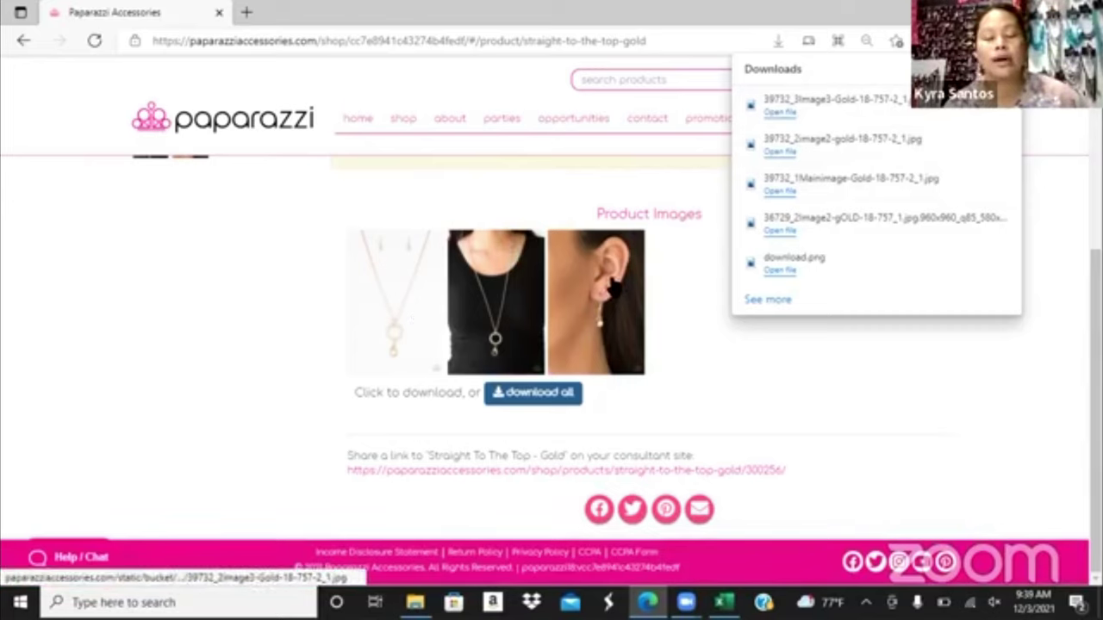
Step: Check the newly downloaded product images in the Downloads folder and return to the product page in the browser
{"action": "key", "text": "alt+Tab"}
{"action": "double_click", "coordinate": [286, 189]}
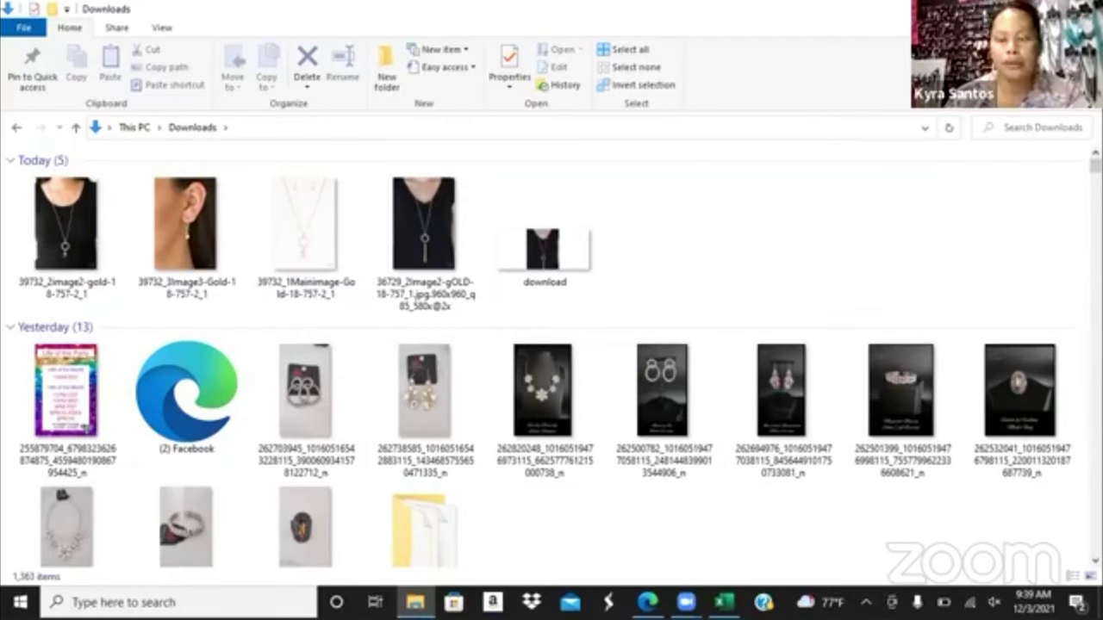
{"action": "key", "text": "alt+Tab"}
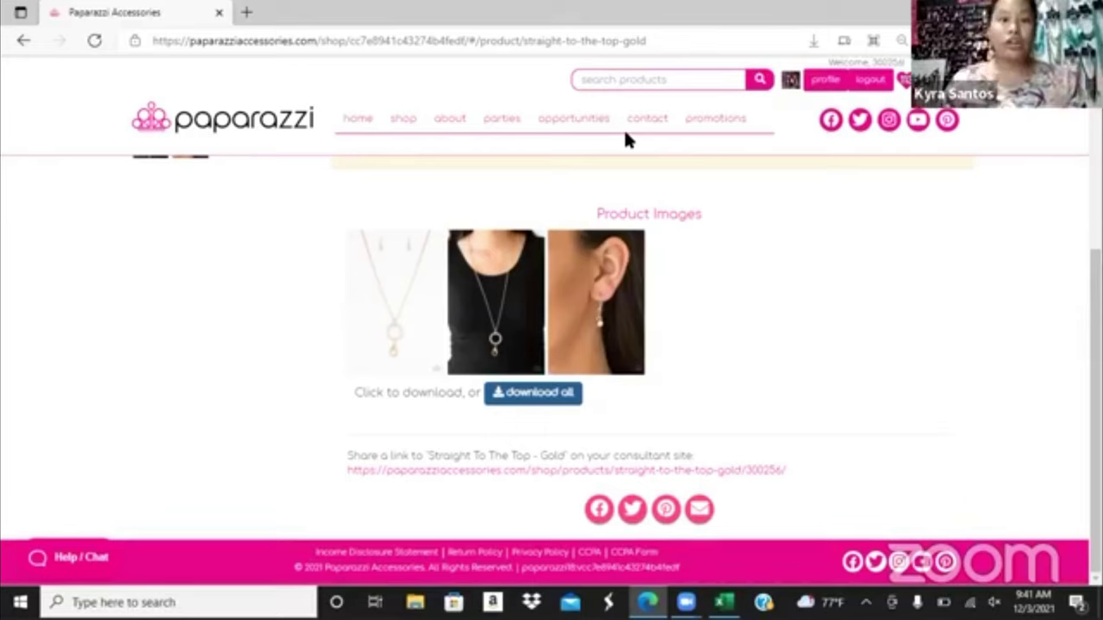
Step: Search the web for "cats eye mens silver ring paparazzi" in a new browser tab and skim the results
{"action": "left_click", "coordinate": [247, 13]}
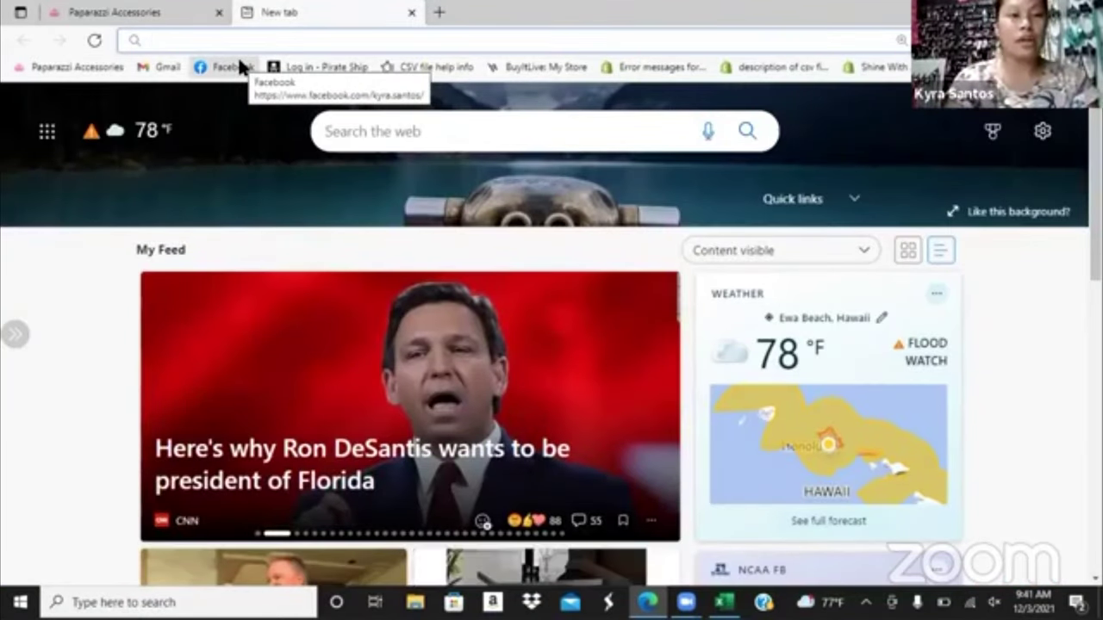
{"action": "type", "text": "cats eye me"}
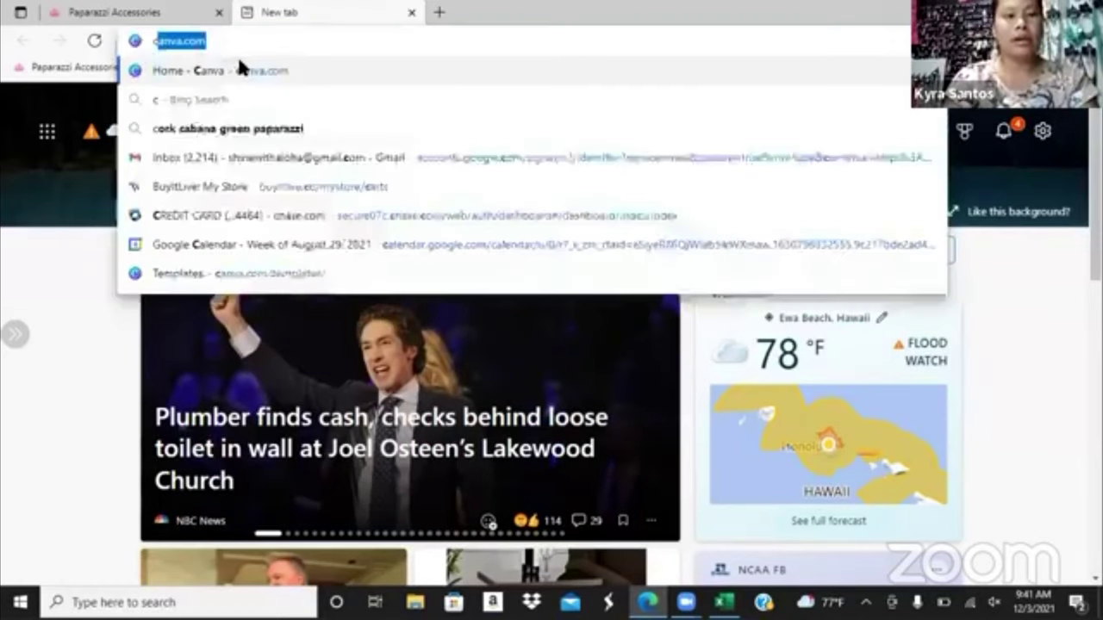
{"action": "type", "text": "ns "}
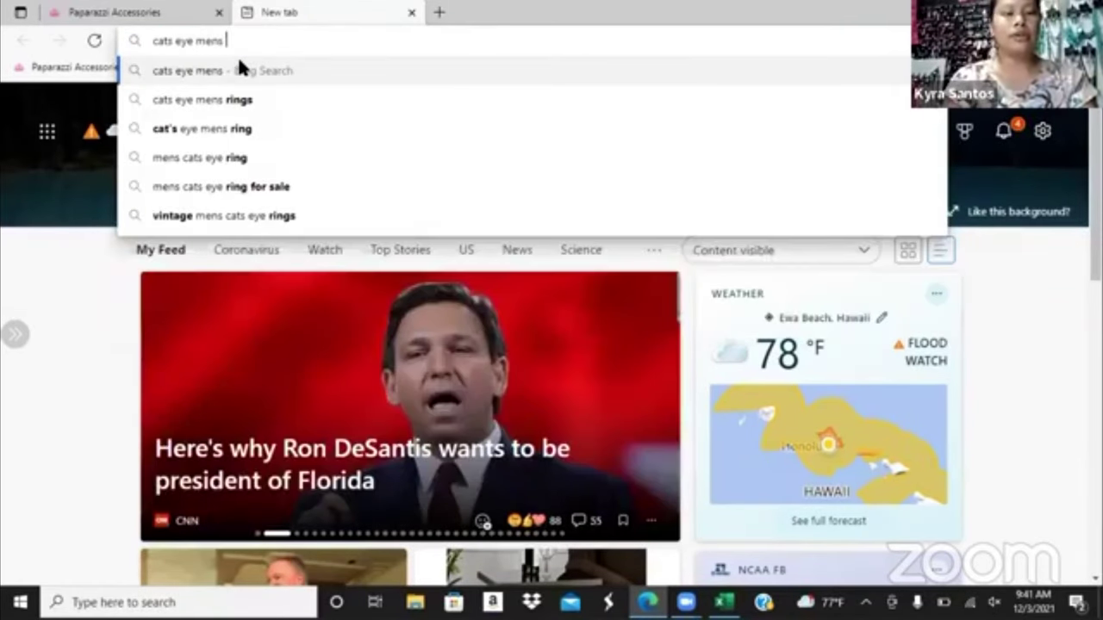
{"action": "type", "text": "silver ring paparazzi"}
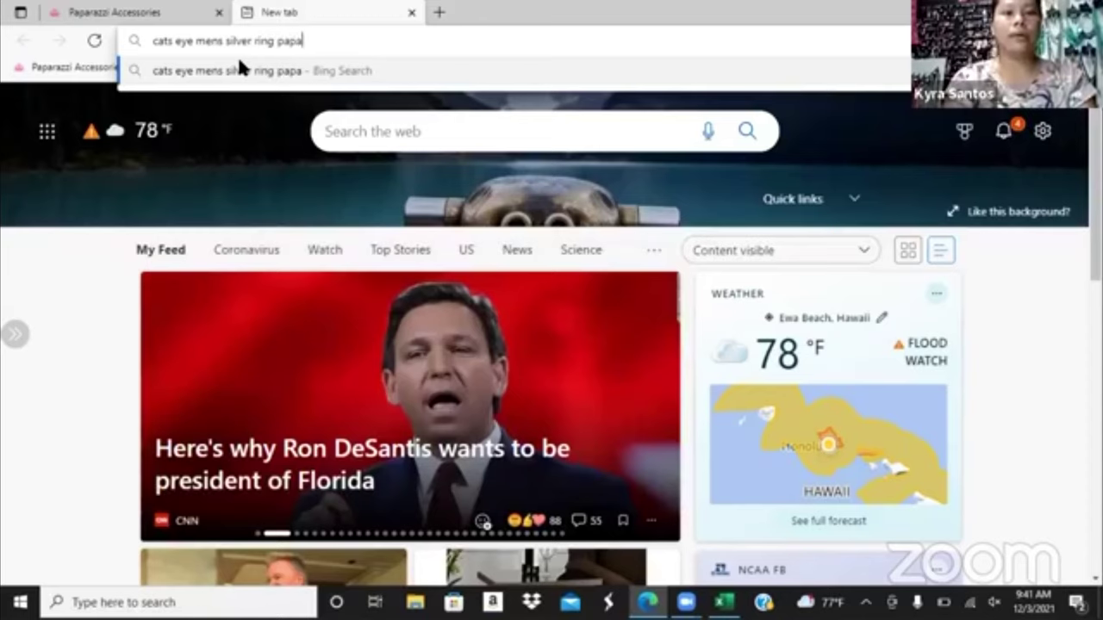
{"action": "key", "text": "Return"}
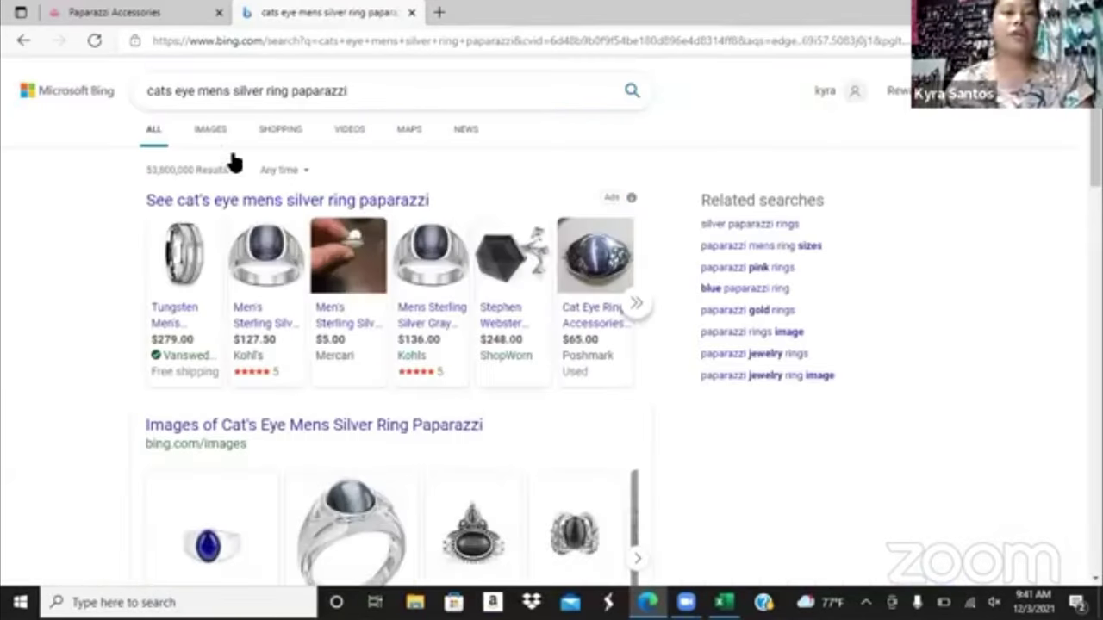
{"action": "scroll", "coordinate": [360, 353], "scroll_direction": "down", "scroll_amount": 3}
{"action": "scroll", "coordinate": [361, 360], "scroll_direction": "up", "scroll_amount": 3}
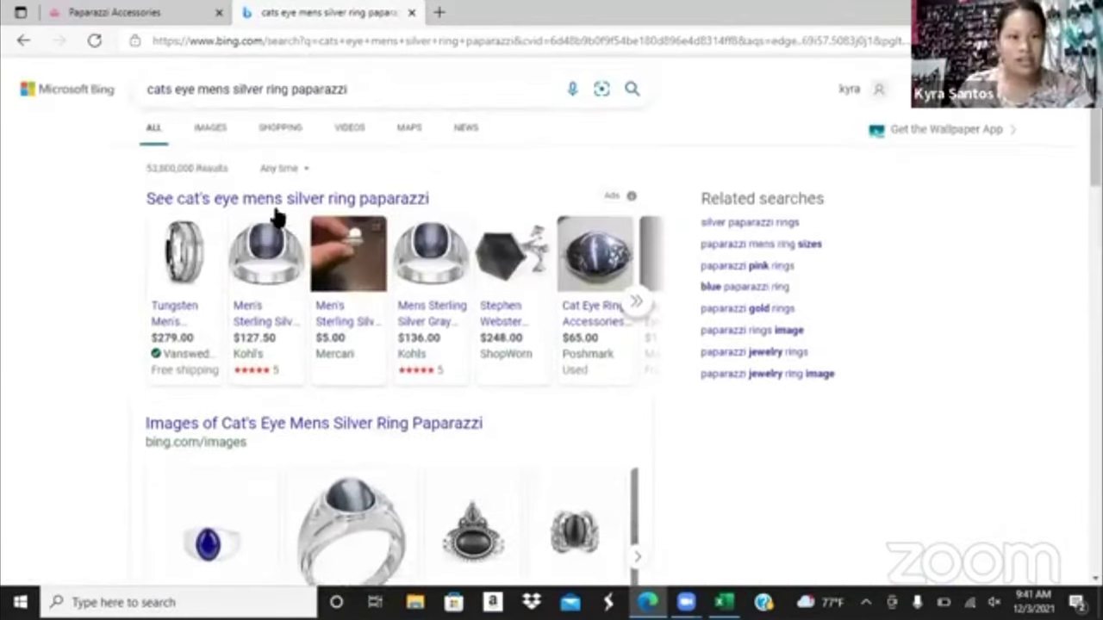
Step: Refine the search to "brown cats eye mens silver ring paparazzi" and skim the results
{"action": "left_click", "coordinate": [172, 92]}
{"action": "key", "text": "Home"}
{"action": "type", "text": "brown"}
{"action": "key", "text": "Return"}
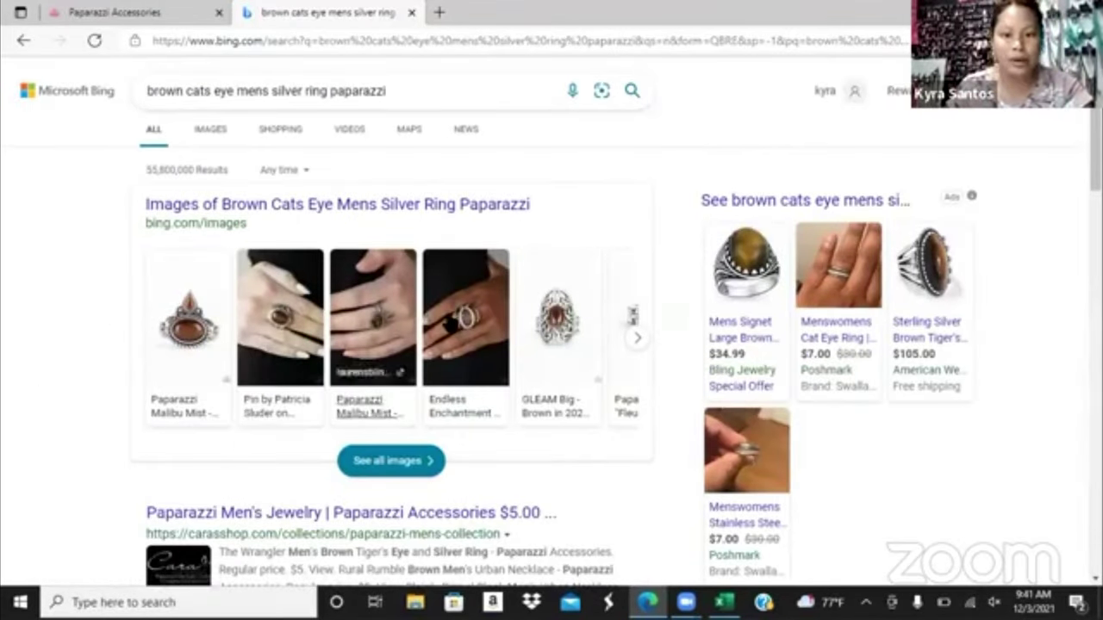
{"action": "scroll", "coordinate": [591, 323], "scroll_direction": "down", "scroll_amount": 1}
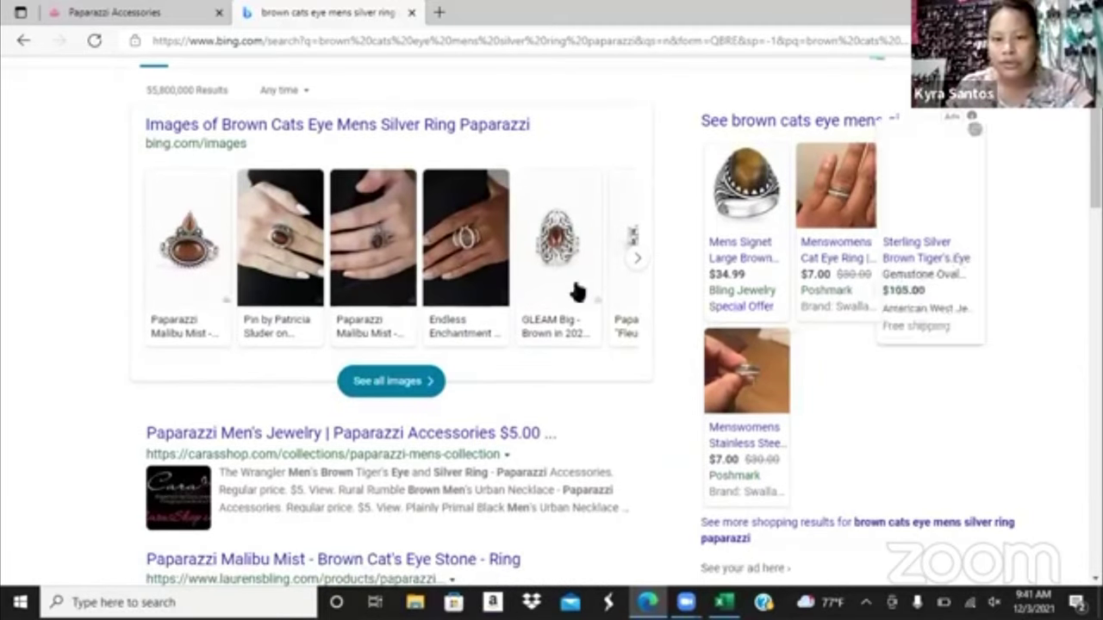
{"action": "scroll", "coordinate": [534, 311], "scroll_direction": "down", "scroll_amount": 4}
{"action": "scroll", "coordinate": [234, 115], "scroll_direction": "up", "scroll_amount": 5}
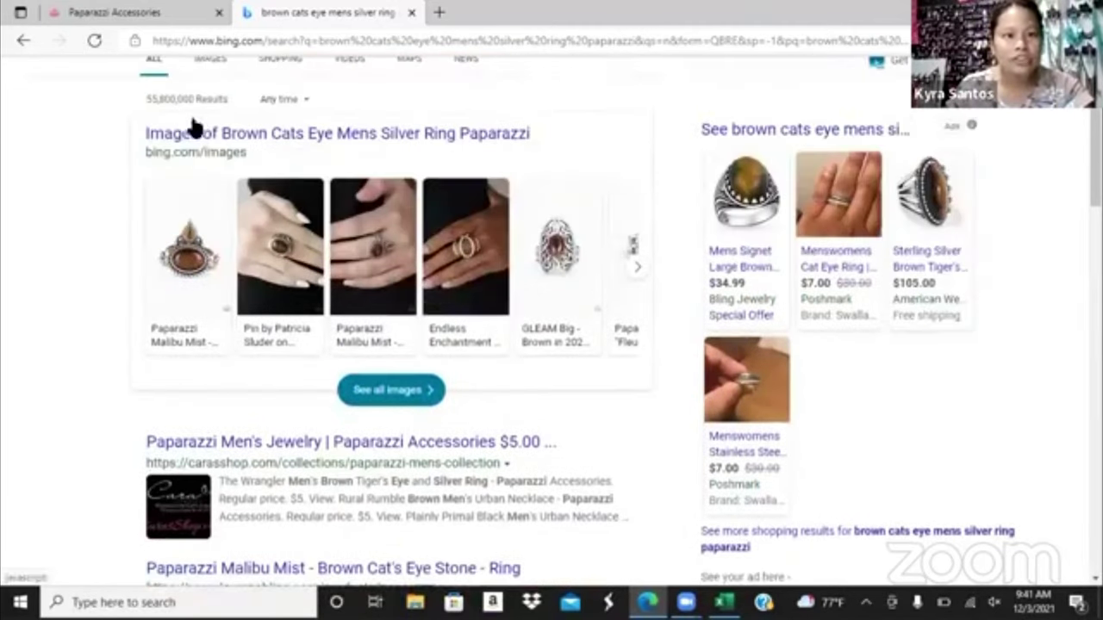
Step: Show only the image results for the brown cat's eye ring search and look through them for the matching men's ring
{"action": "left_click", "coordinate": [212, 135]}
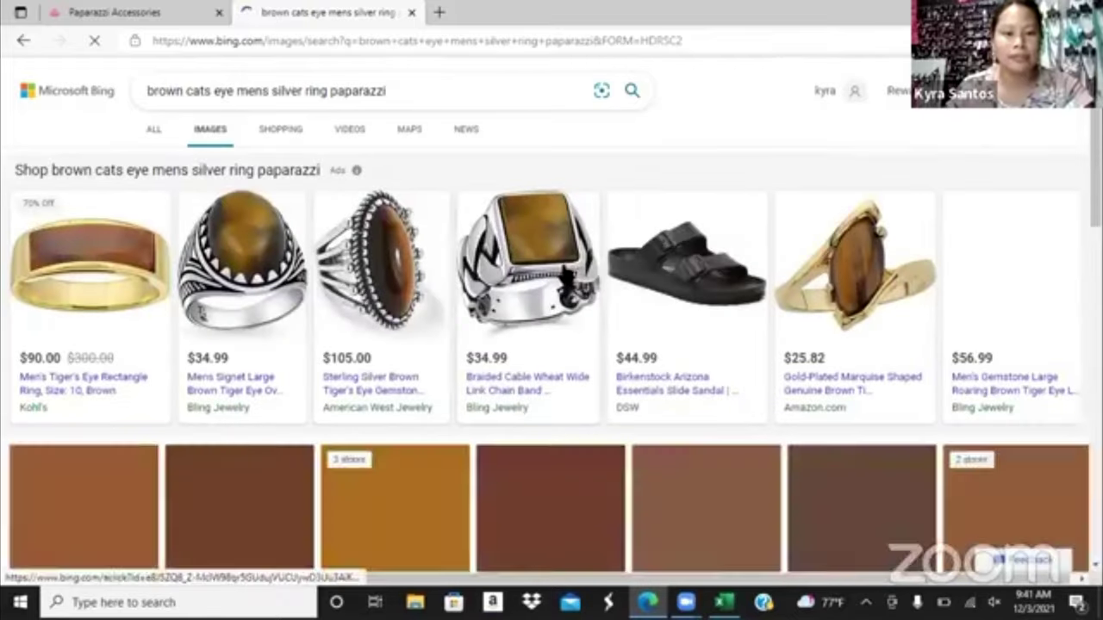
{"action": "scroll", "coordinate": [546, 283], "scroll_direction": "down", "scroll_amount": 1}
{"action": "scroll", "coordinate": [547, 282], "scroll_direction": "down", "scroll_amount": 10}
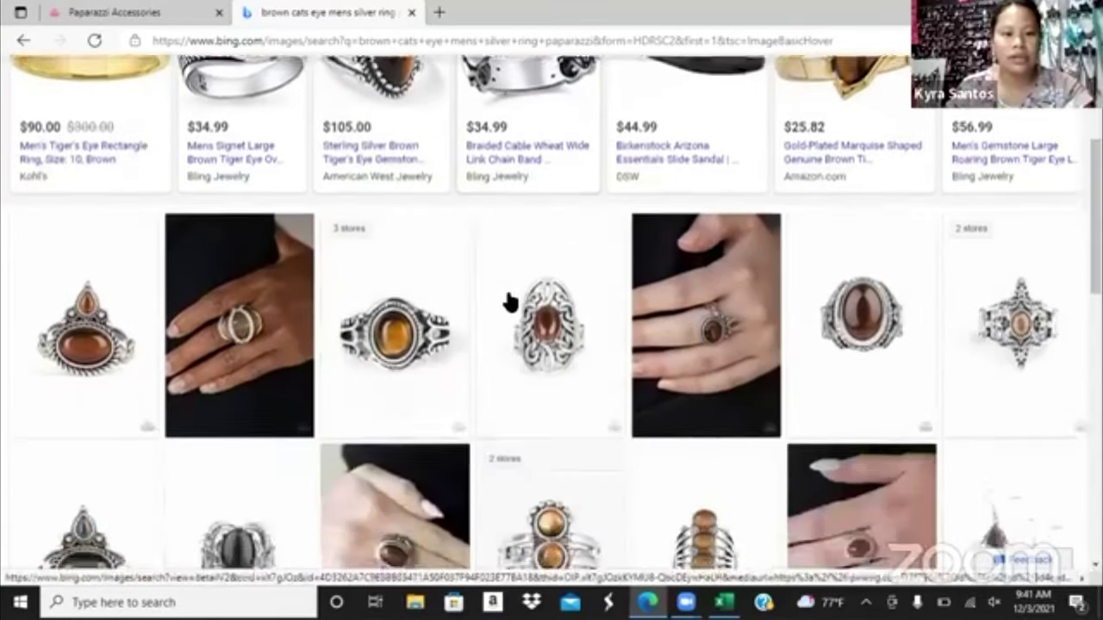
{"action": "scroll", "coordinate": [508, 301], "scroll_direction": "down", "scroll_amount": 2}
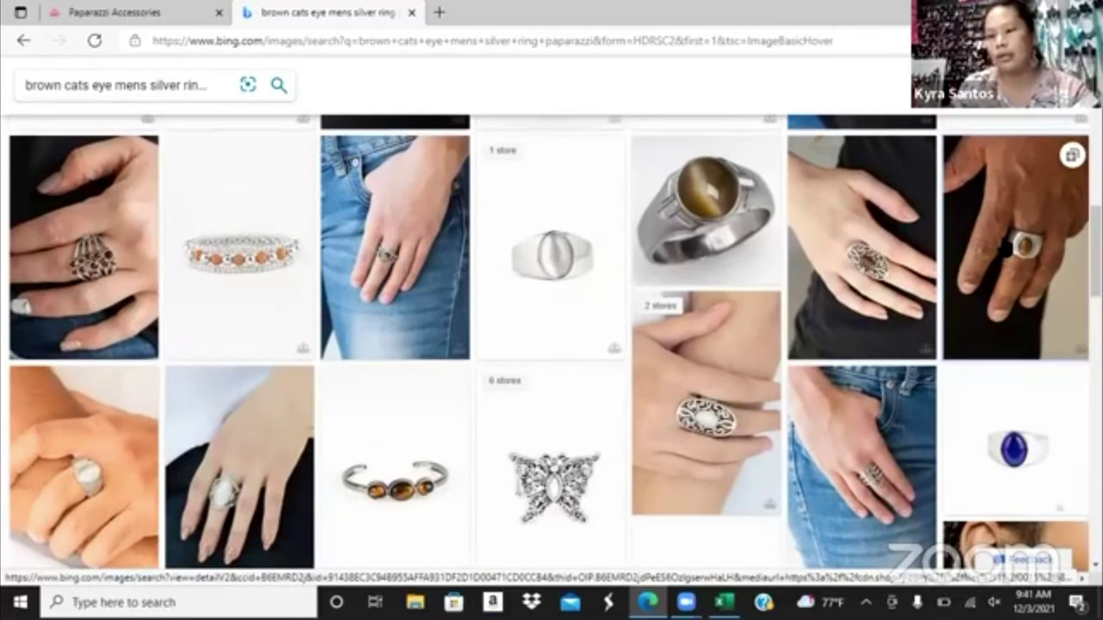
Step: Open the image result of the silver men's ring with the brown oval stone for its product name, and return to the Paparazzi product page
{"action": "left_click", "coordinate": [1017, 232]}
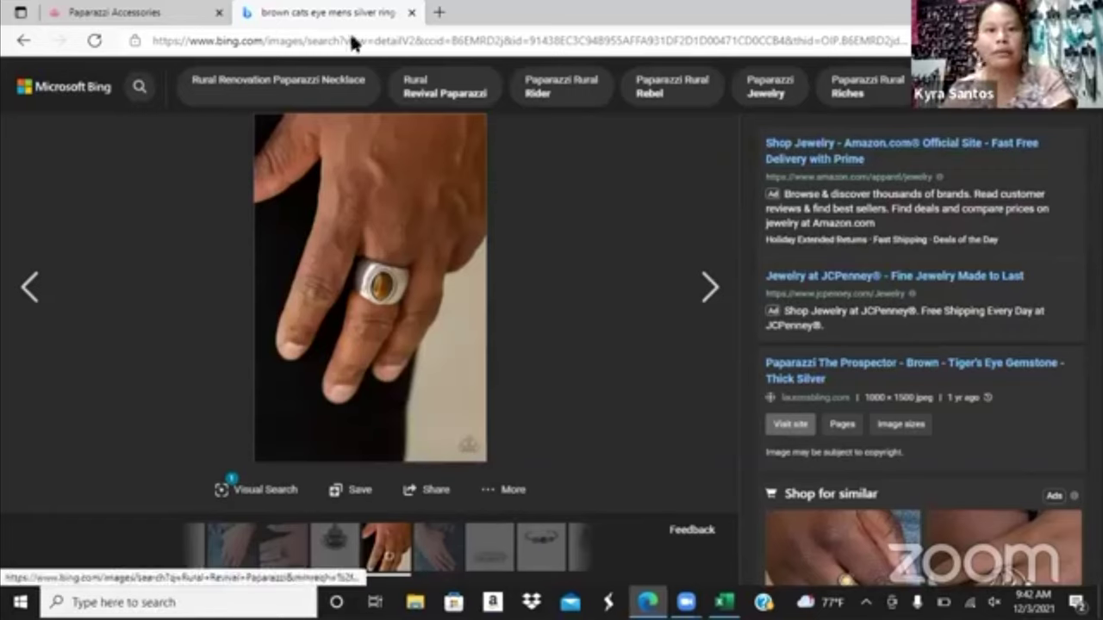
{"action": "left_click", "coordinate": [167, 11]}
Step: Replace the product name at the end of the Paparazzi page address with "the-prospector-brown" and load that product page
{"action": "left_click", "coordinate": [697, 37]}
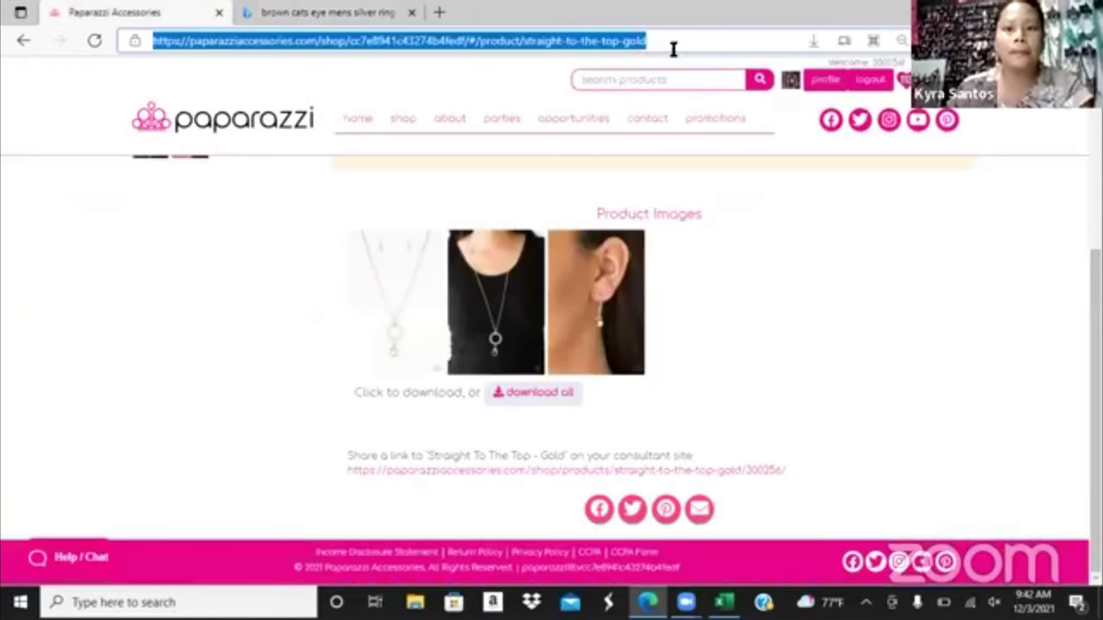
{"action": "left_click_drag", "start_coordinate": [672, 43], "coordinate": [541, 40]}
{"action": "key", "text": "BackSpace"}
{"action": "key", "text": "BackSpace"}
{"action": "key", "text": "BackSpace"}
{"action": "key", "text": "BackSpace"}
{"action": "key", "text": "BackSpace"}
{"action": "type", "text": "the-p"}
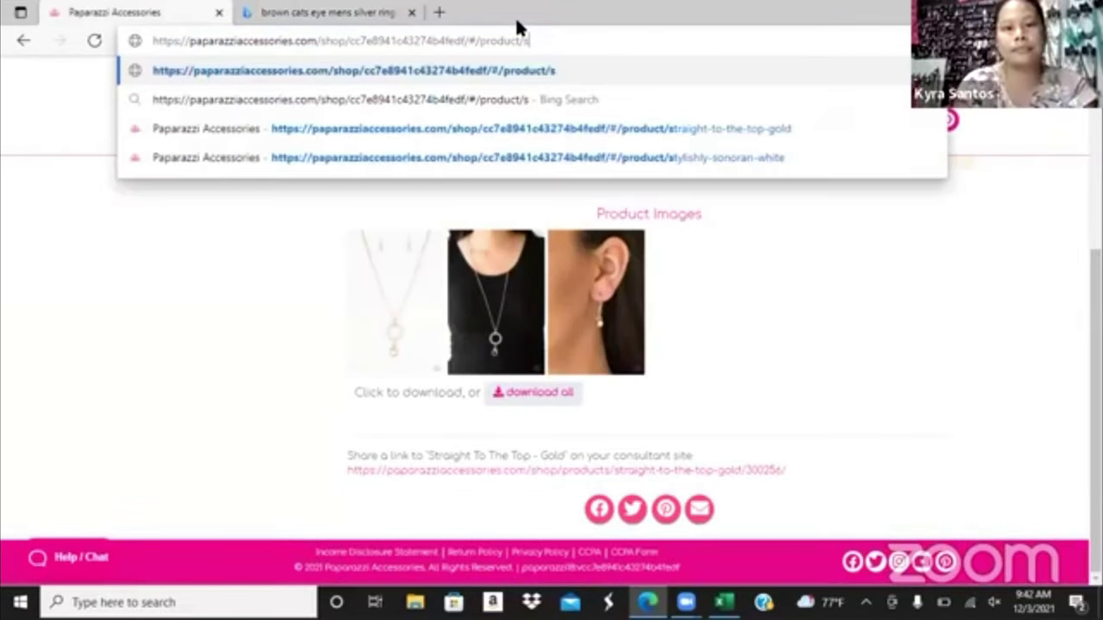
{"action": "type", "text": "rospector-brown"}
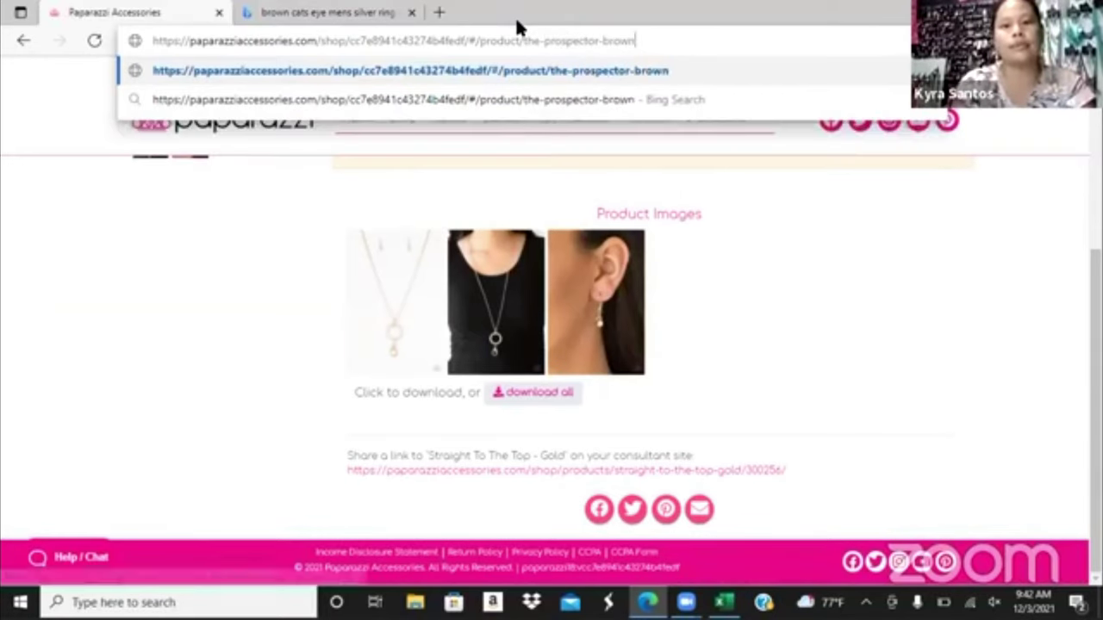
{"action": "key", "text": "Return"}
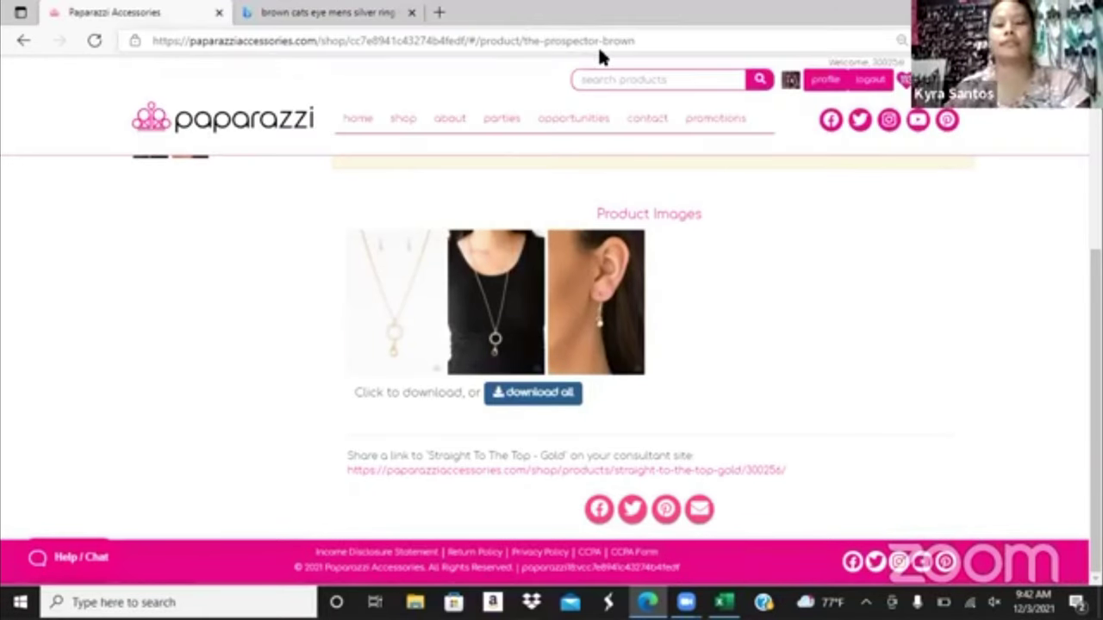
{"action": "left_click", "coordinate": [647, 42]}
{"action": "key", "text": "Return"}
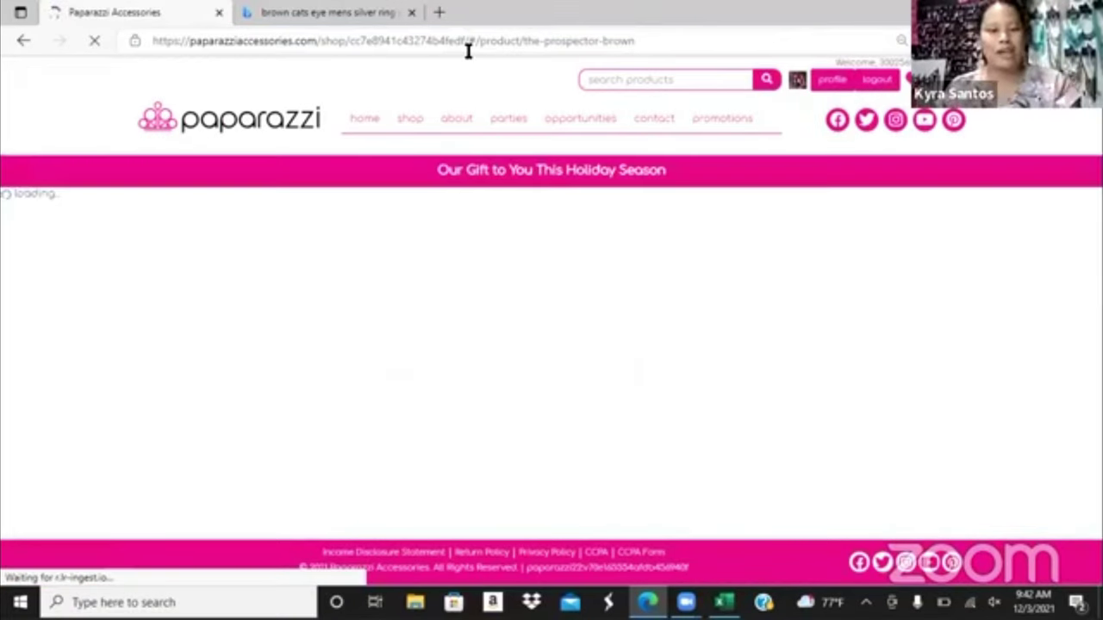